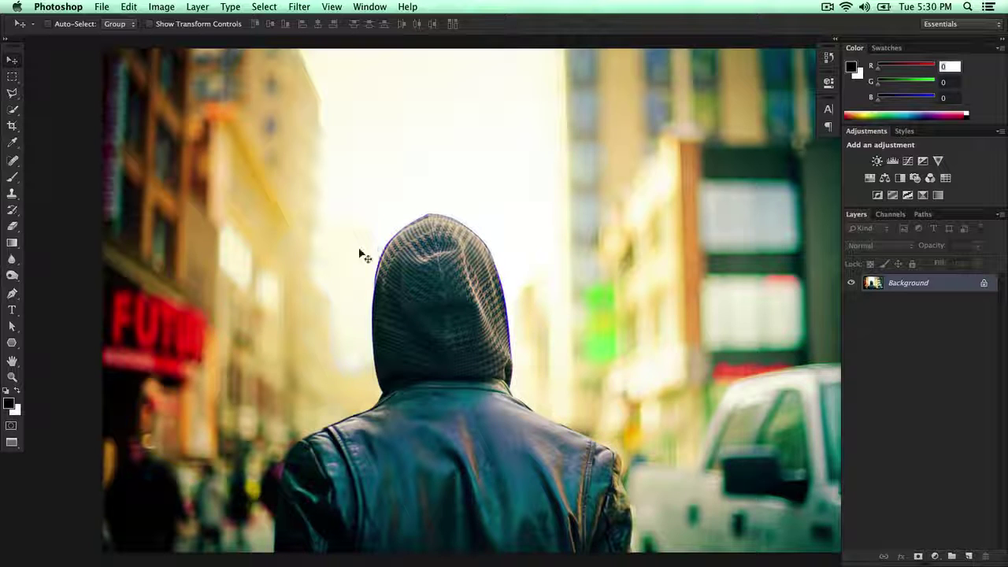
Start File > Open and enter the Wallpapers HD folder
left_click(100, 9)
left_click(111, 34)
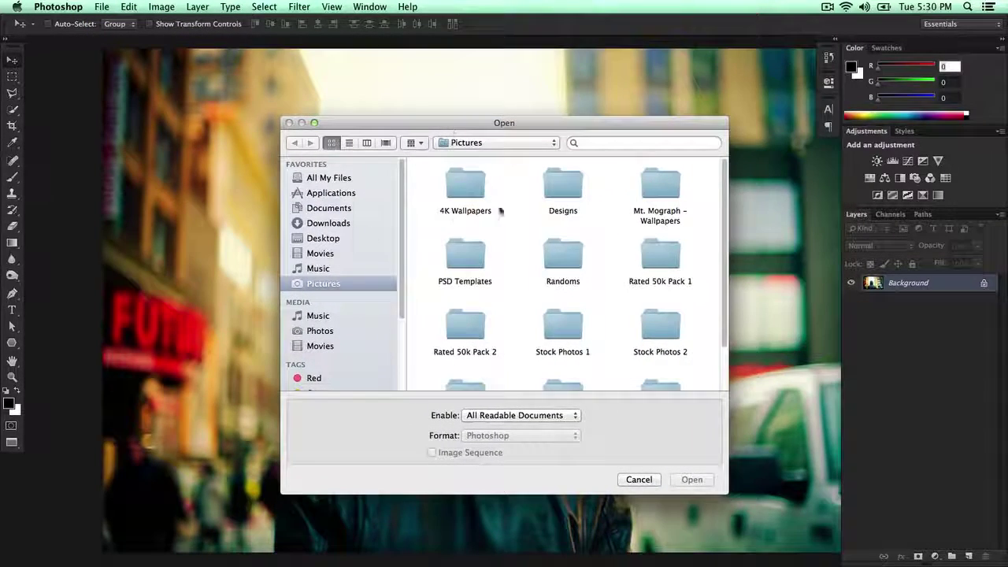
scroll(513, 215, "down", 3)
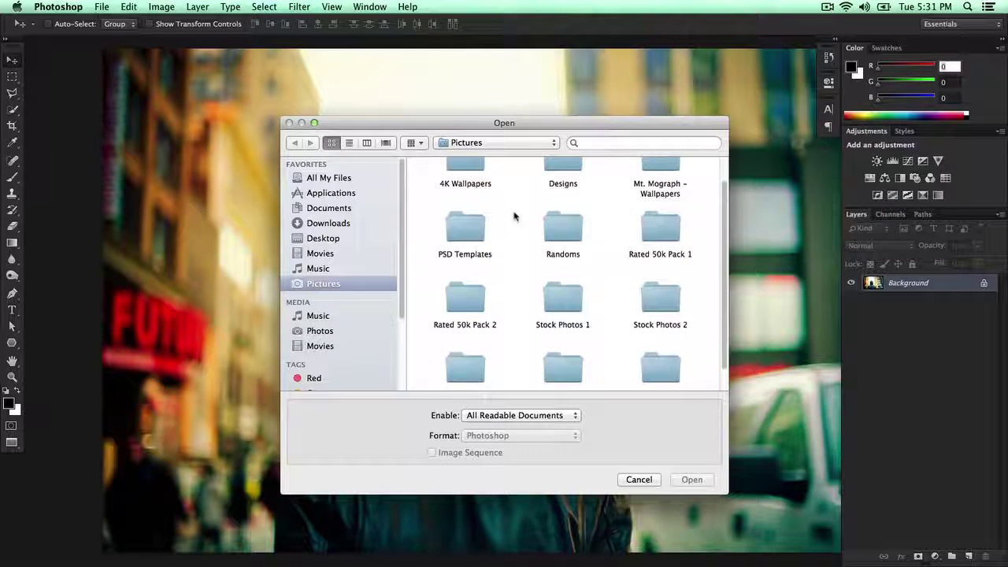
scroll(528, 228, "up", 2)
scroll(532, 237, "down", 2)
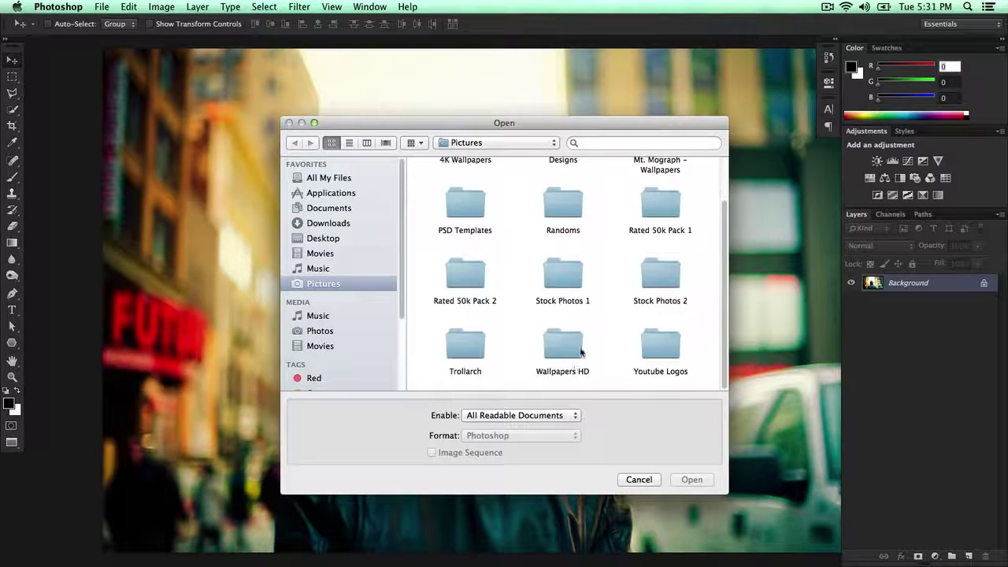
double_click(564, 351)
Scroll through the folder and select Los Angeles HD.jpg
scroll(596, 315, "down", 5)
scroll(597, 315, "down", 2)
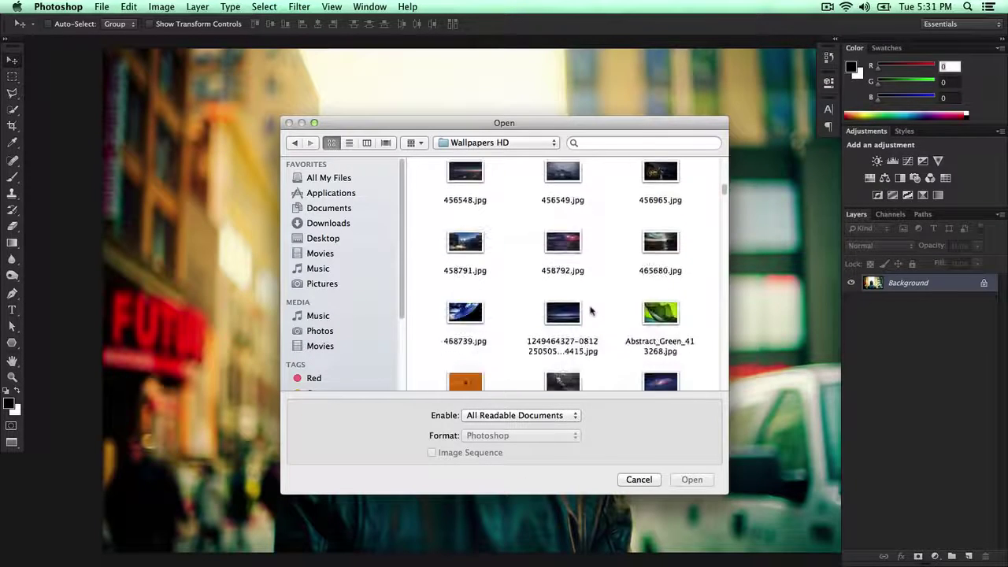
scroll(593, 310, "down", 2)
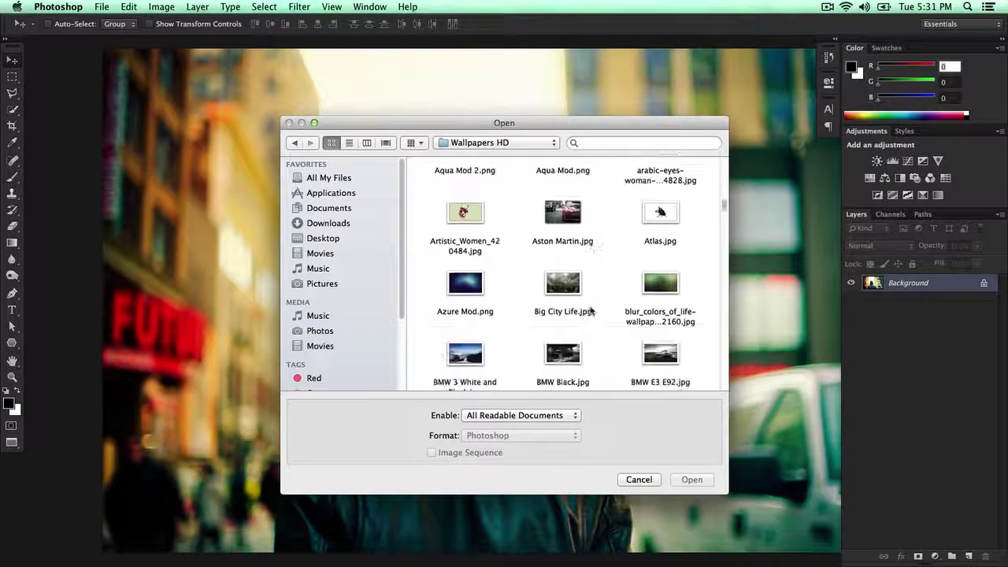
scroll(591, 312, "down", 2)
scroll(591, 311, "up", 1)
scroll(592, 311, "down", 3)
scroll(592, 311, "down", 1)
scroll(591, 311, "down", 5)
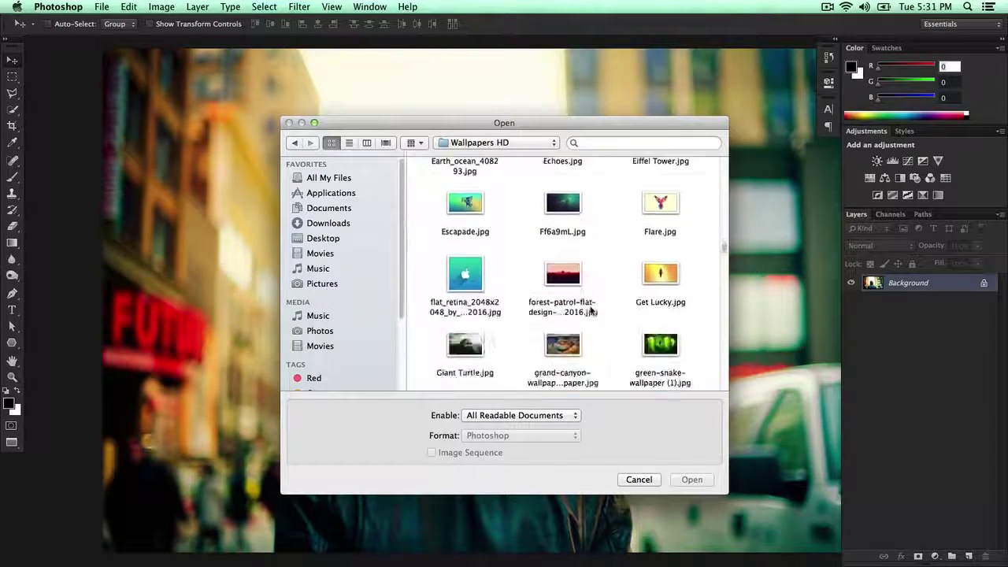
scroll(592, 312, "down", 5)
scroll(591, 311, "down", 1)
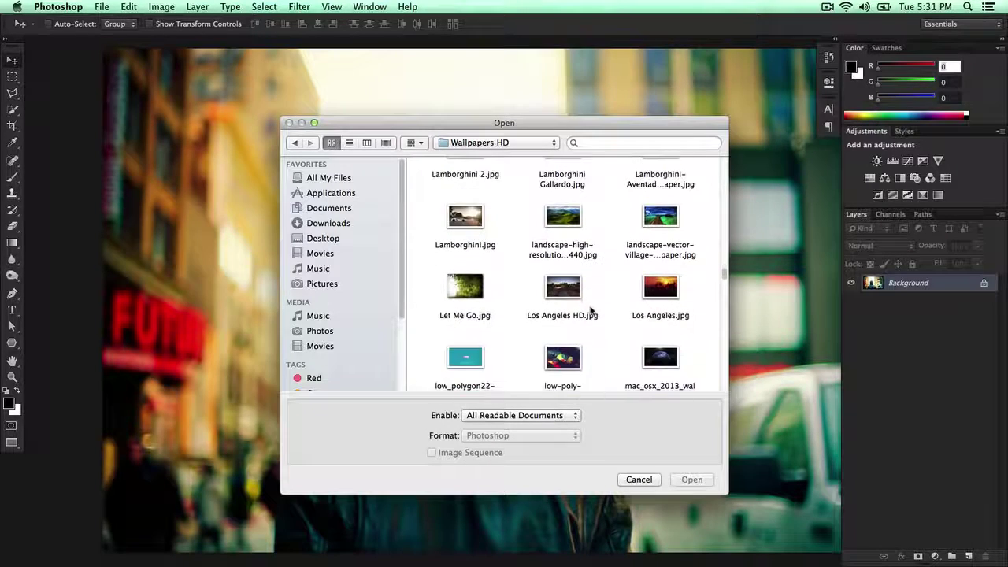
left_click(587, 302)
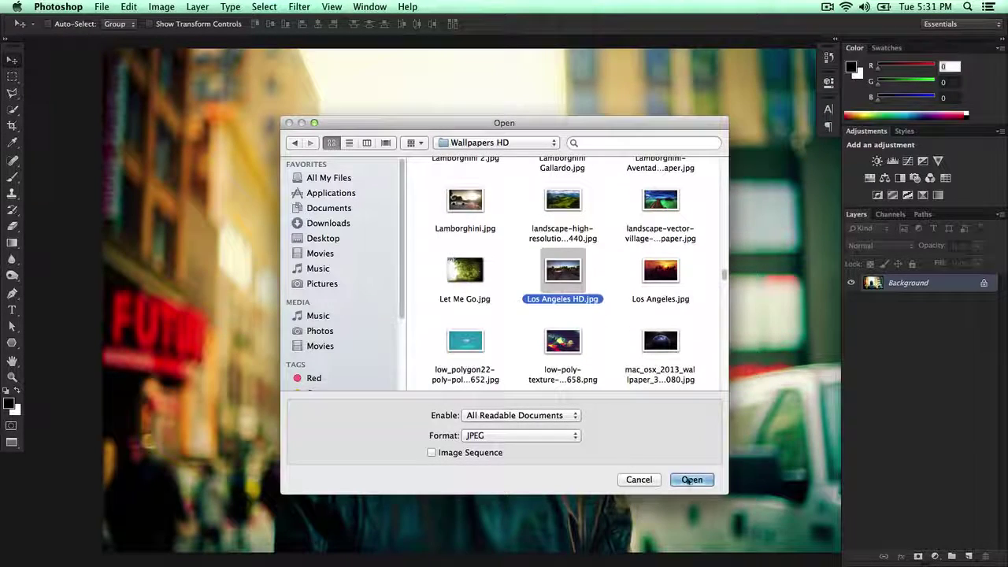
Open Los Angeles HD.jpg and fit the street photo to the window
key("Return")
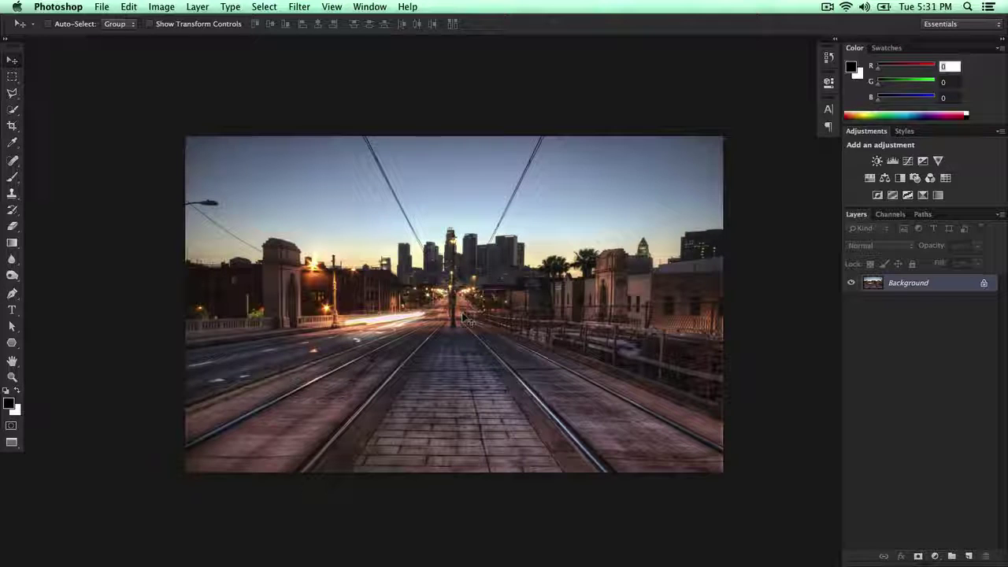
key("XF86AudioRaiseVolume")
key("XF86AudioRaiseVolume")
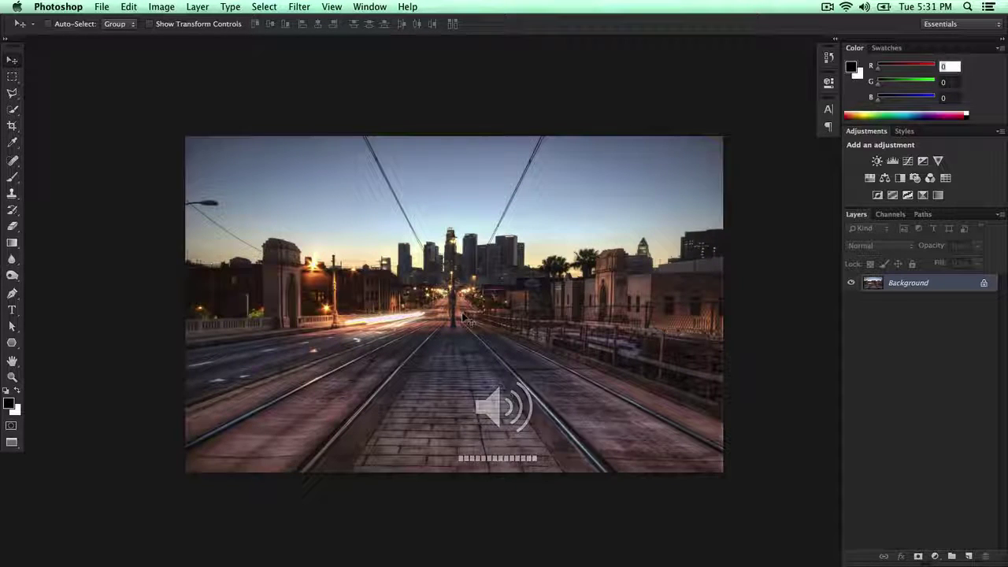
key("super+0")
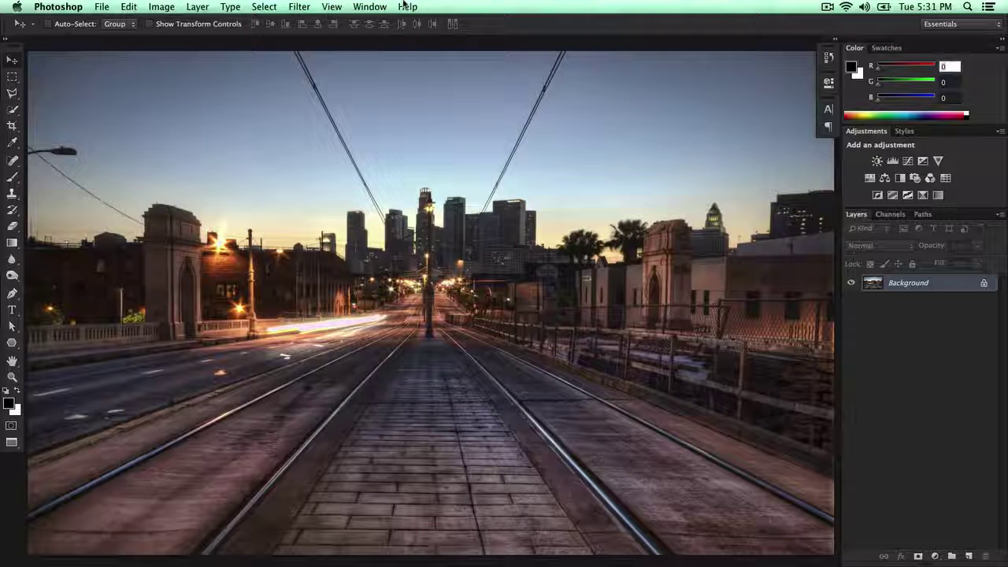
Switch back to the 22.jpg hooded man document from the Window menu
left_click(405, 6)
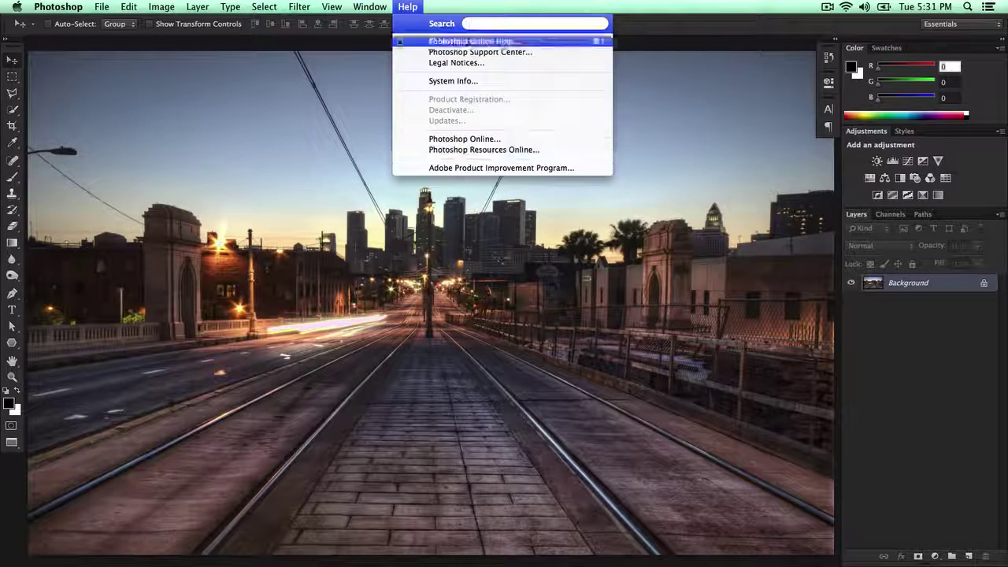
mouse_move(342, 5)
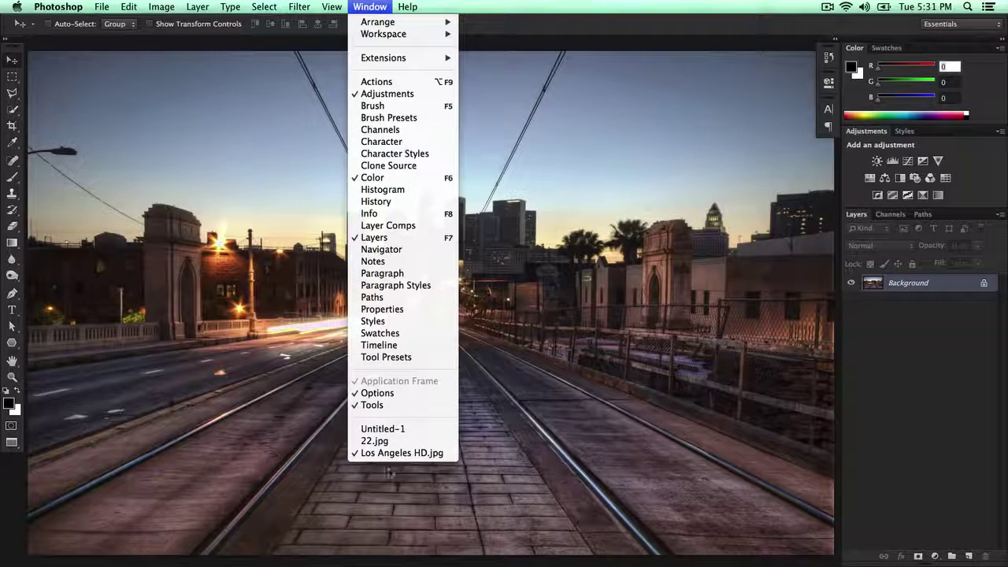
left_click(370, 501)
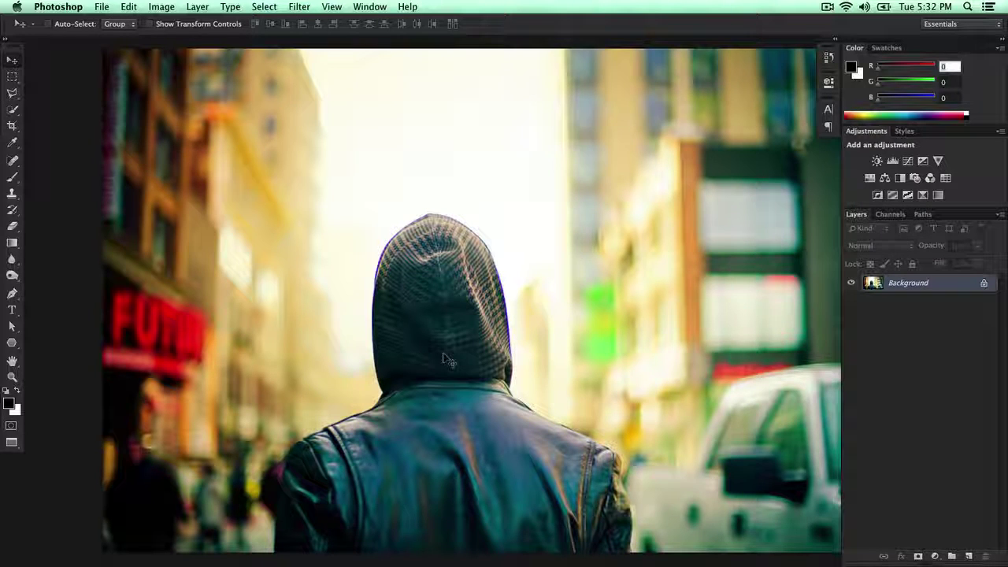
Zoom in on the man's hood and jacket and switch to the Pen tool
key("super+plus")
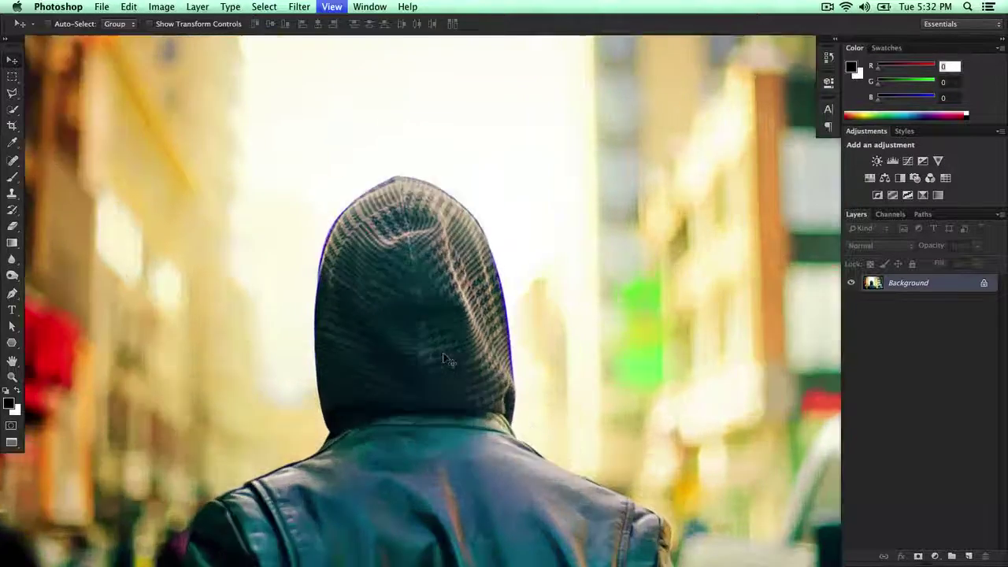
scroll(487, 244, "down", 3)
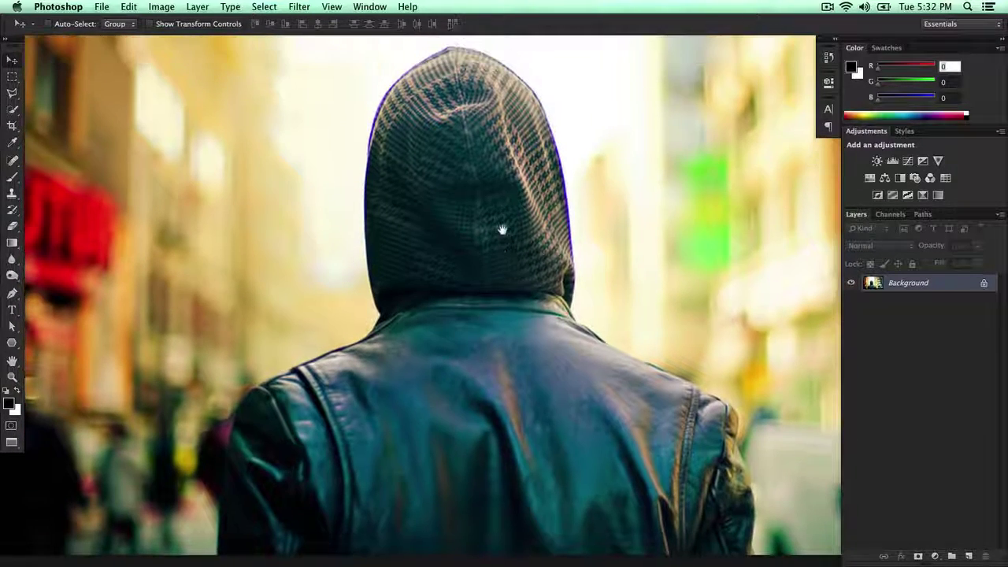
key("p")
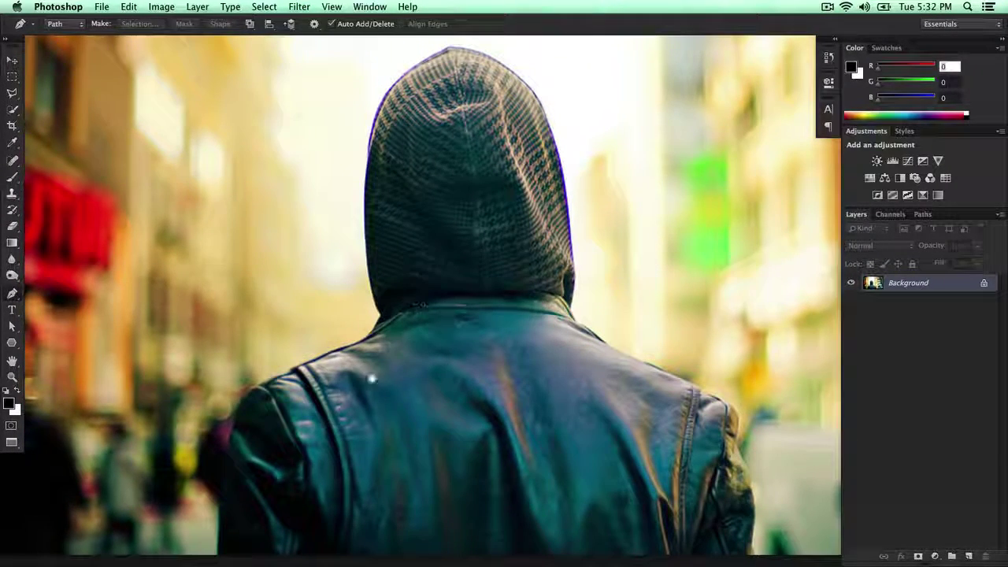
left_click_drag(370, 384, 405, 279)
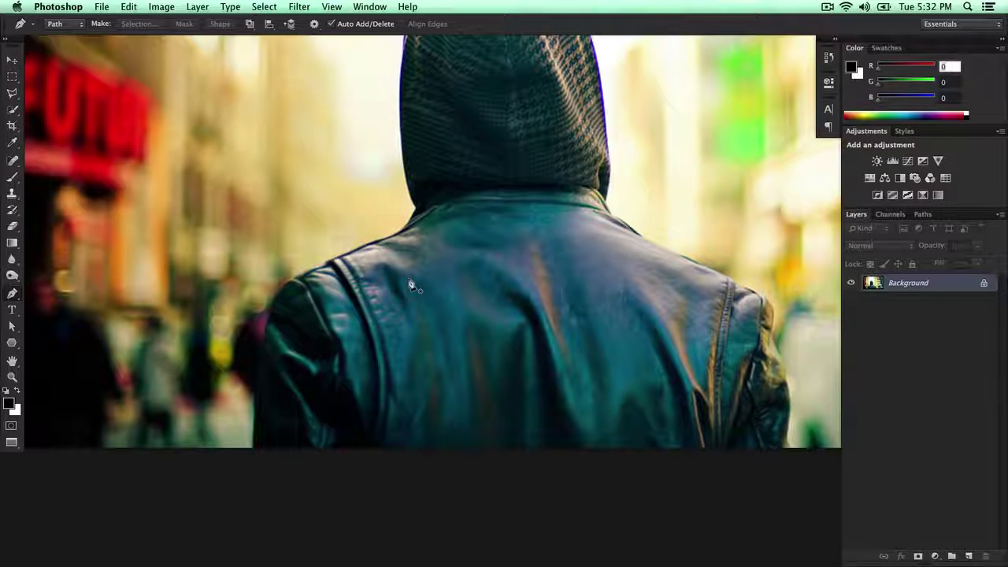
scroll(360, 232, "up", 3)
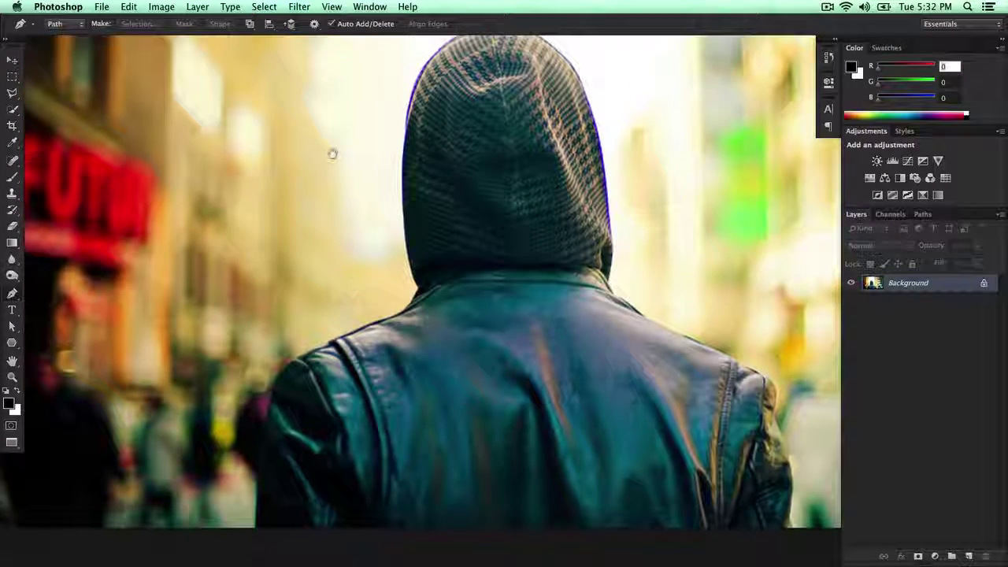
scroll(332, 153, "up", 2)
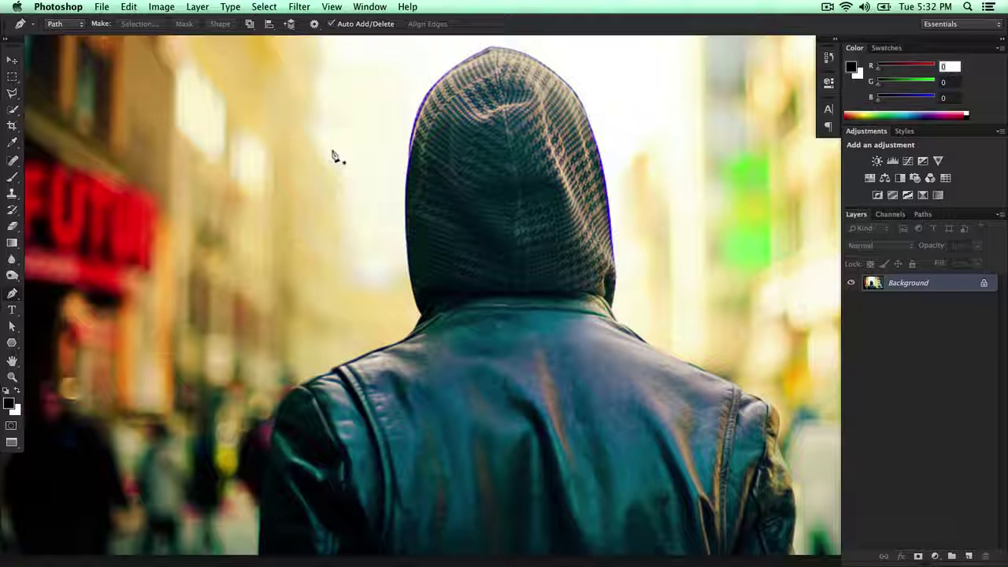
scroll(360, 281, "down", 2)
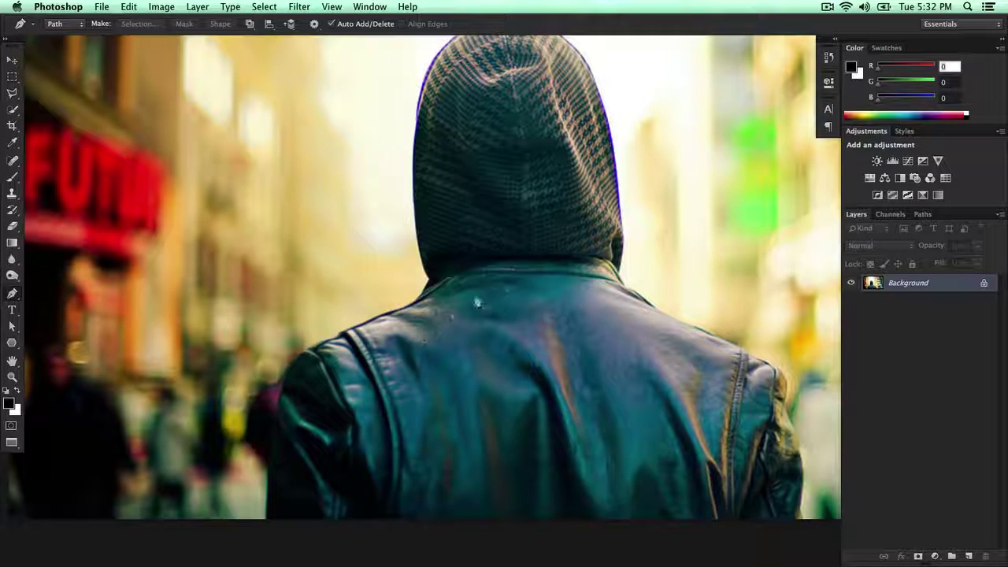
Zoom to the jacket's left shoulder and begin a path, undoing the first attempt
key("super+plus")
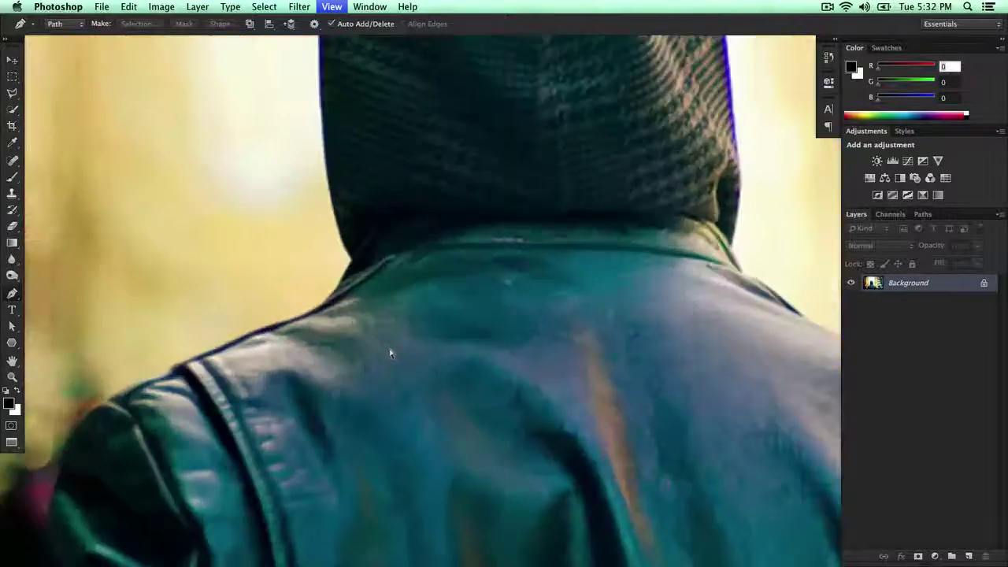
left_click_drag(392, 349, 657, 177)
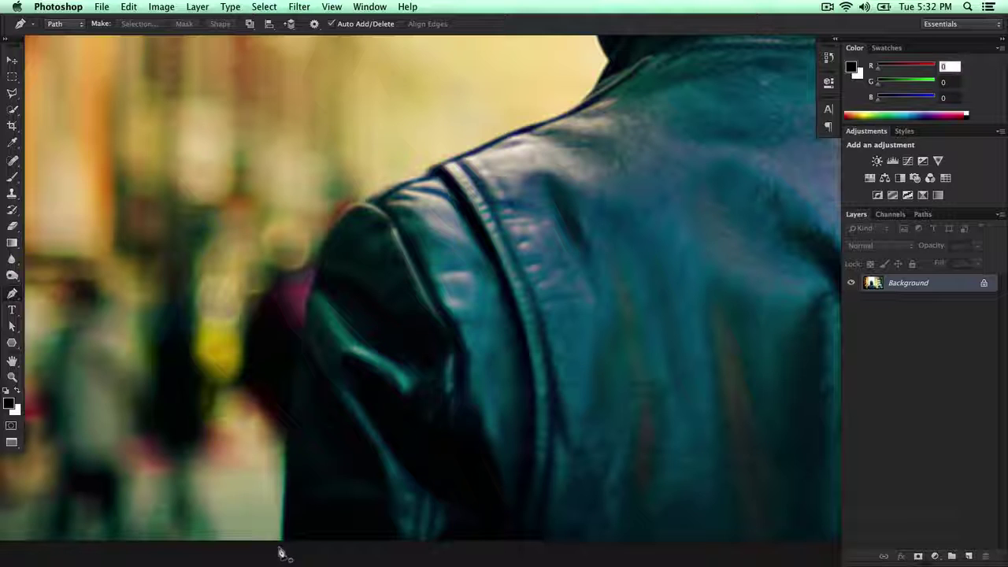
left_click(278, 548)
left_click_drag(322, 241, 352, 214)
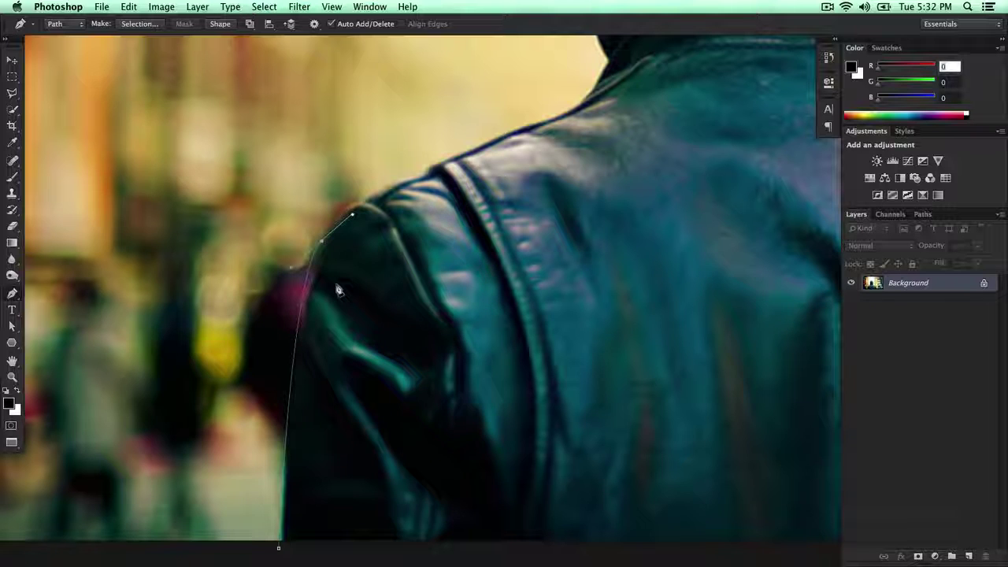
key("super+alt+z")
key("super+alt+z")
key("super+alt+z")
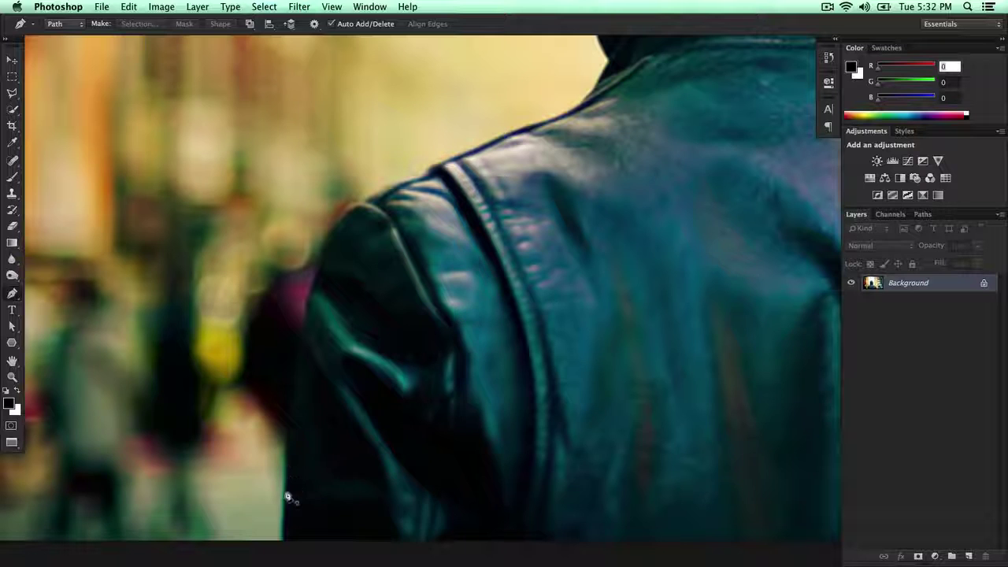
Trace curved anchors from the jacket's bottom-left up the sleeve edge onto the shoulder
left_click(284, 543)
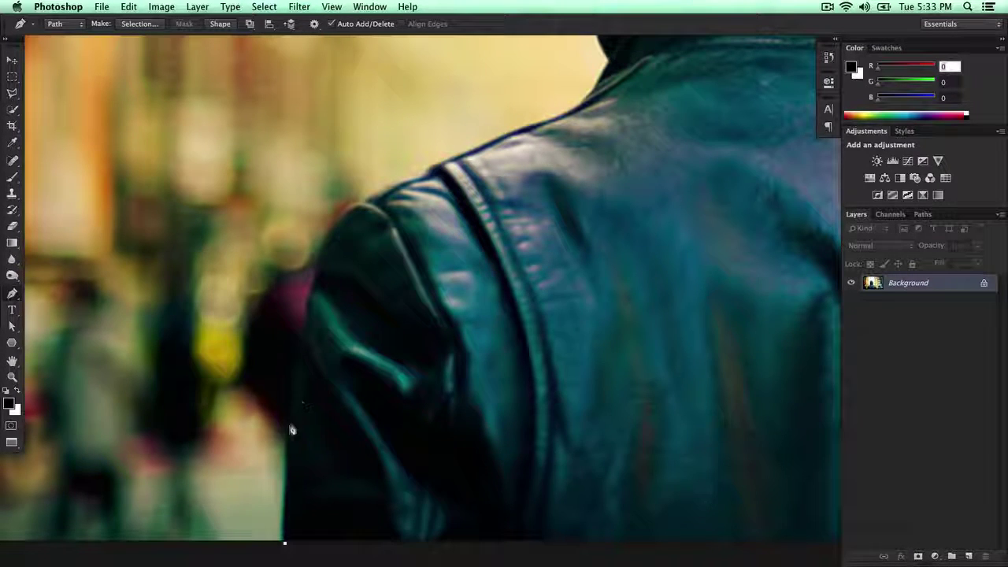
left_click_drag(290, 445, 296, 390)
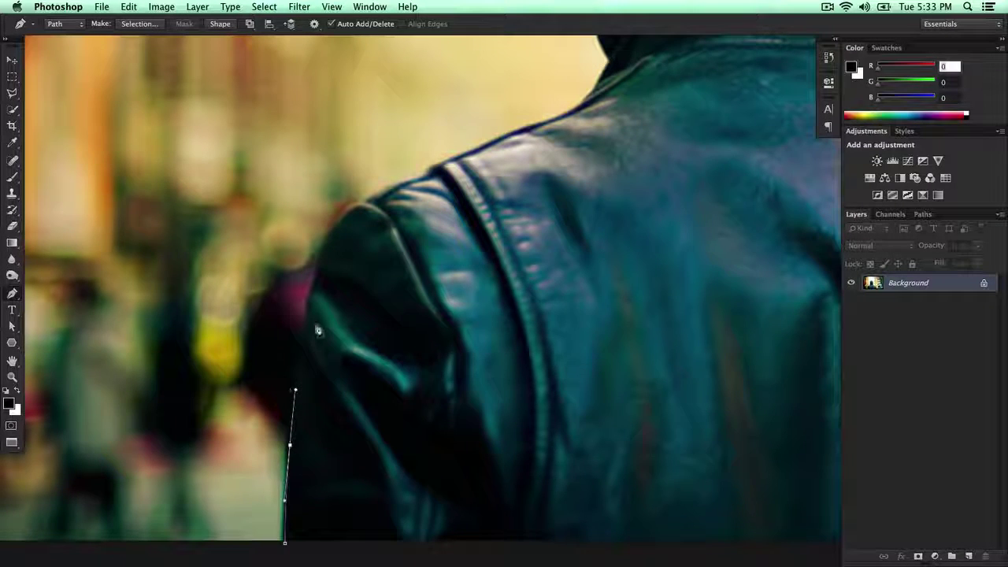
scroll(330, 295, "up", 1)
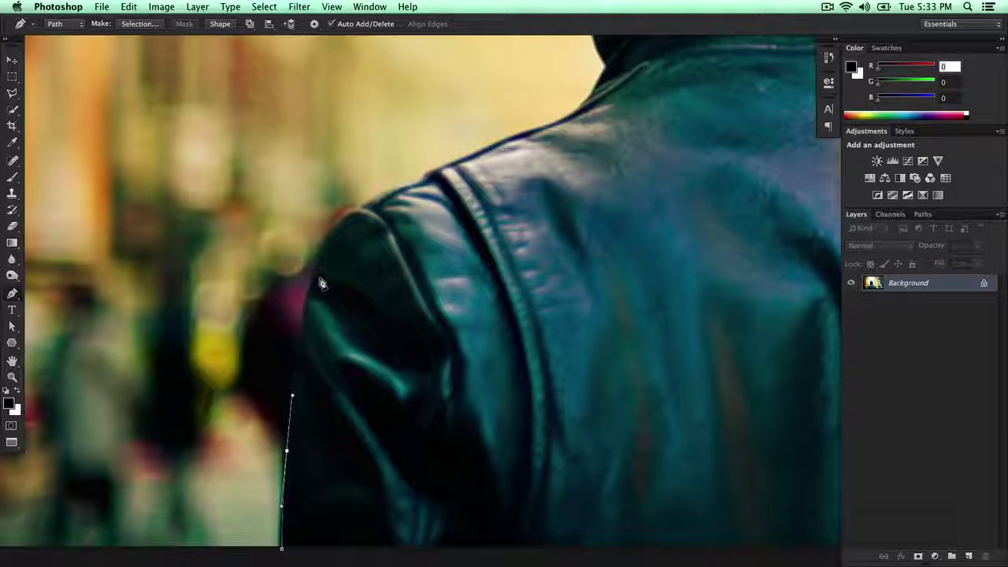
left_click_drag(320, 280, 341, 240)
scroll(354, 244, "up", 3)
scroll(355, 245, "right", 1)
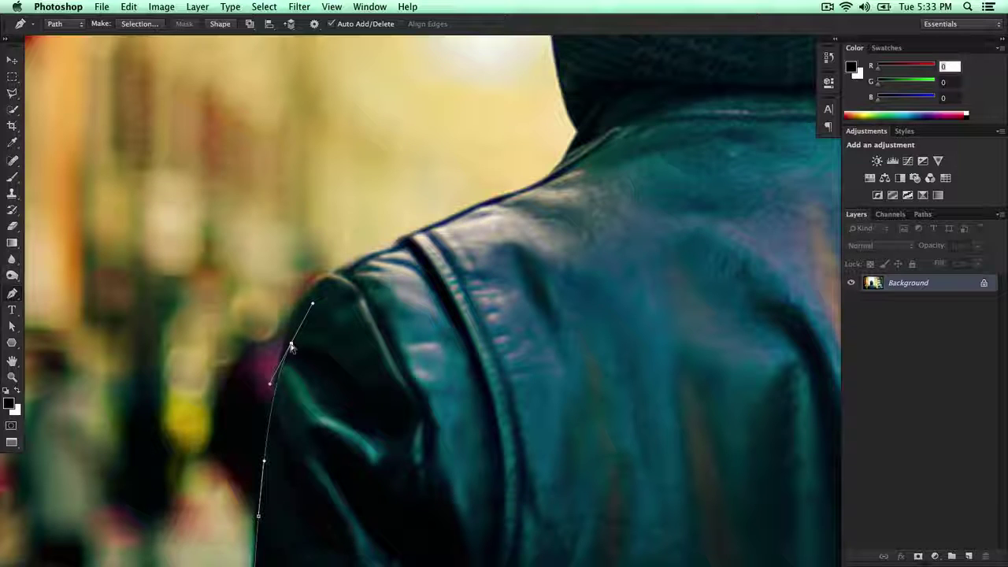
left_click_drag(291, 347, 289, 355)
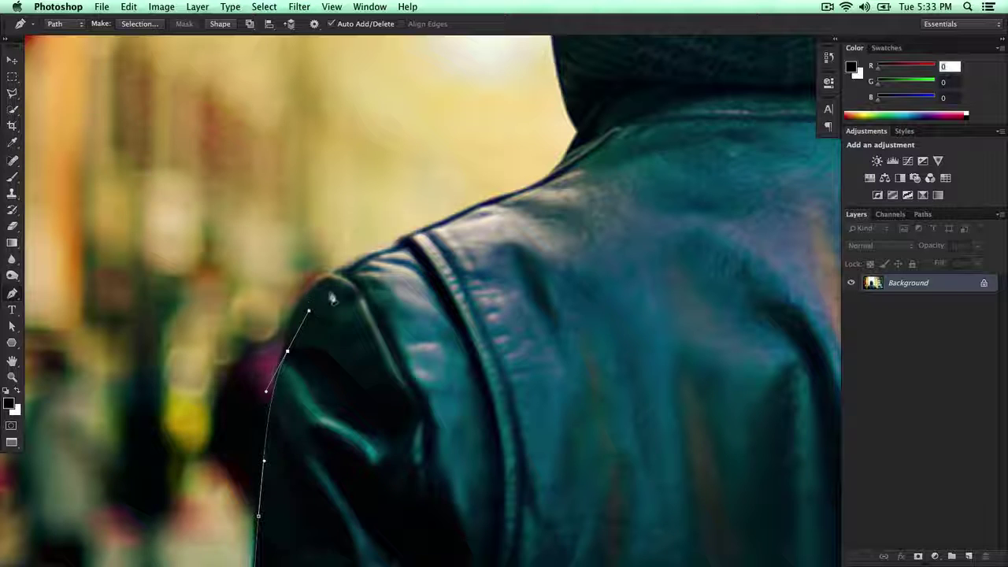
left_click_drag(354, 276, 408, 256)
key("super+z")
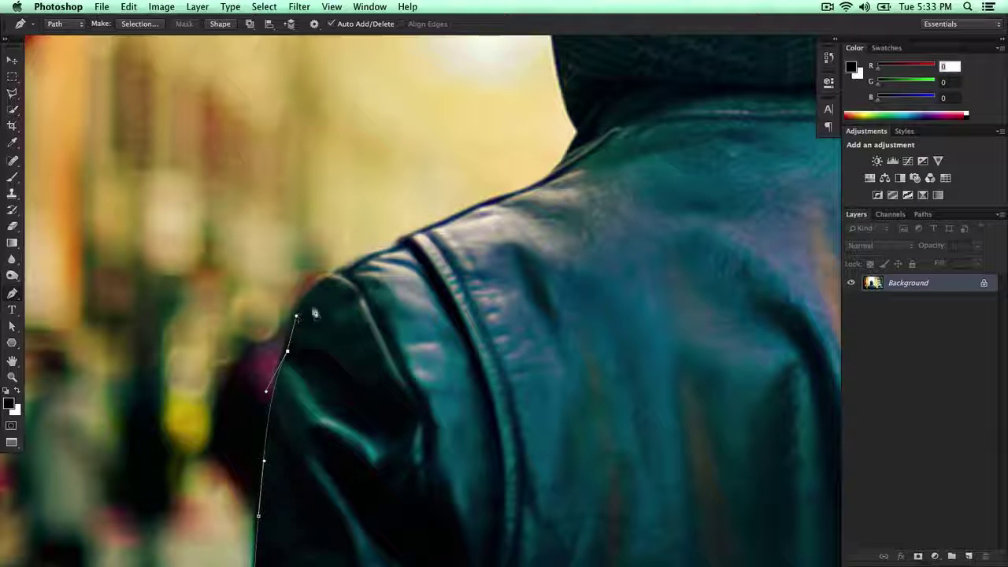
left_click_drag(332, 287, 358, 272)
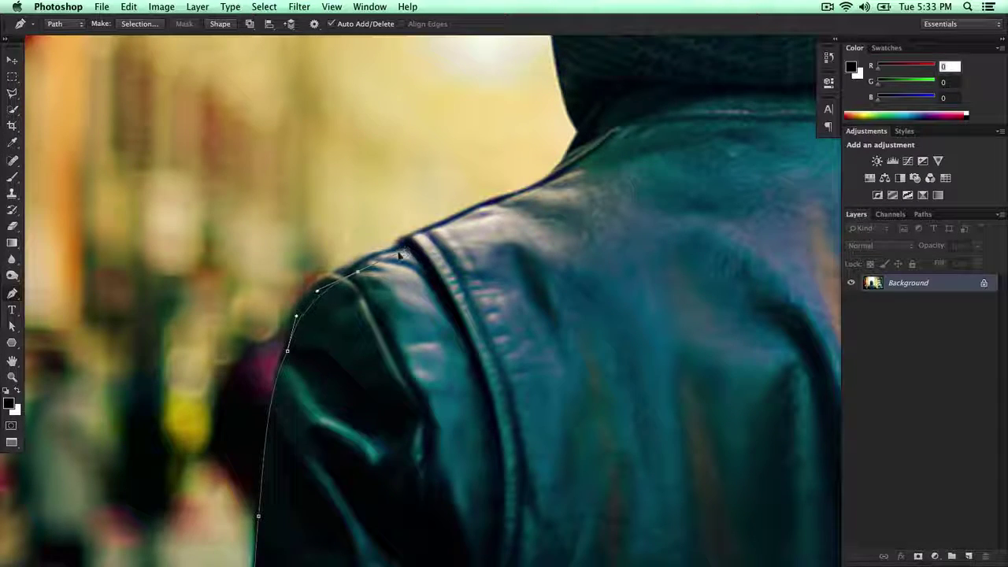
Break the last handle and add anchors along the jacket's shoulder edge
left_click(315, 287, "alt")
left_click_drag(426, 256, 306, 321)
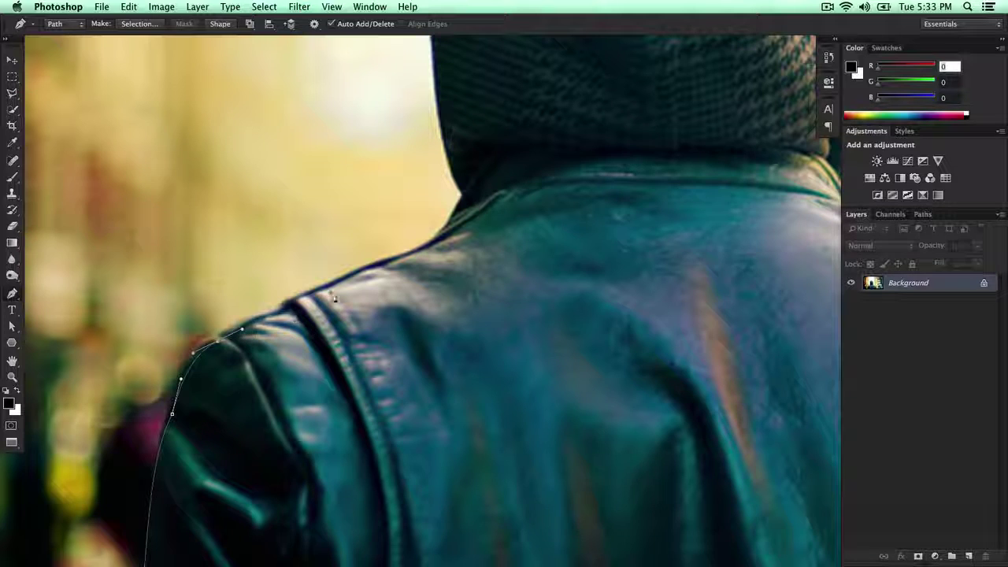
left_click_drag(315, 300, 288, 327)
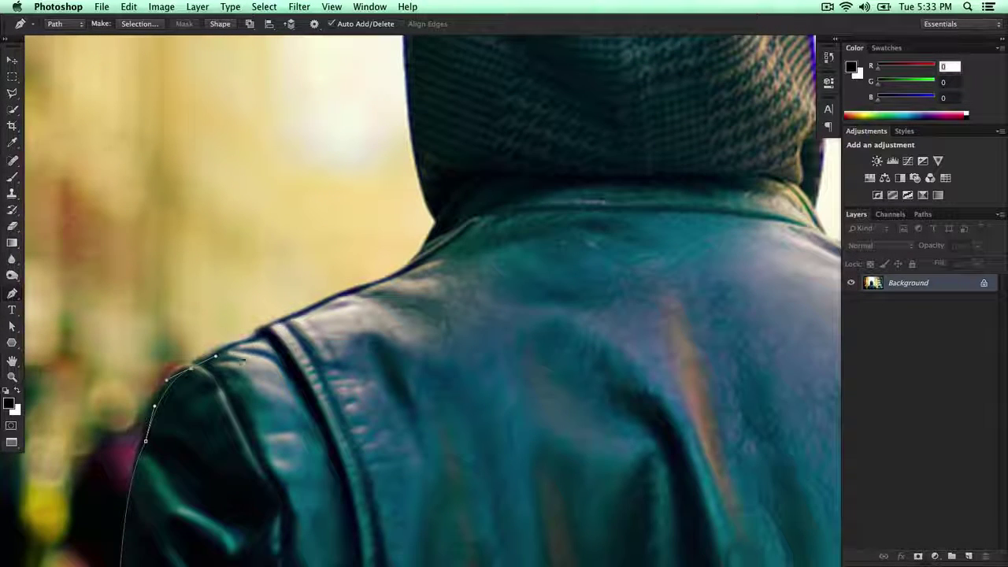
left_click(260, 333)
left_click_drag(280, 333, 284, 335)
left_click_drag(275, 327, 287, 331)
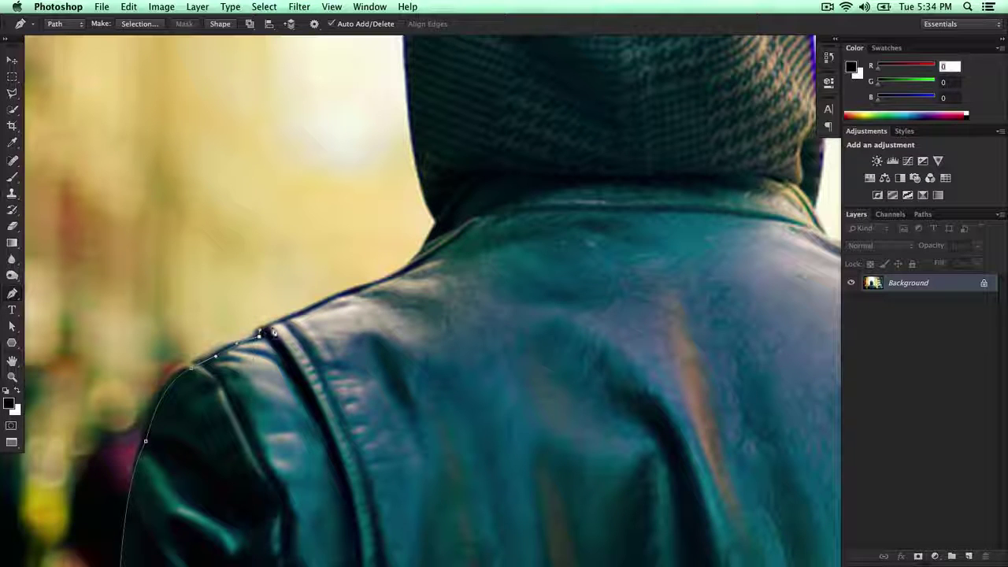
scroll(301, 315, "right", 1)
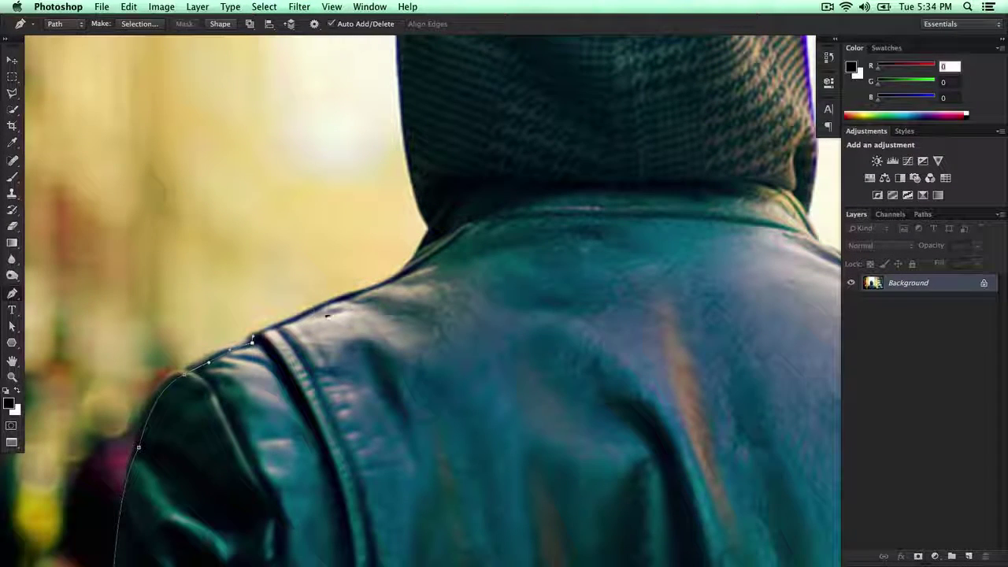
Extend the path to where the jacket meets the hood, undoing a stray hood anchor
mouse_move(324, 306)
left_mouse_down()
mouse_move(337, 302)
mouse_move(319, 315)
left_mouse_up()
scroll(337, 302, "right", 5)
scroll(338, 302, "up", 3)
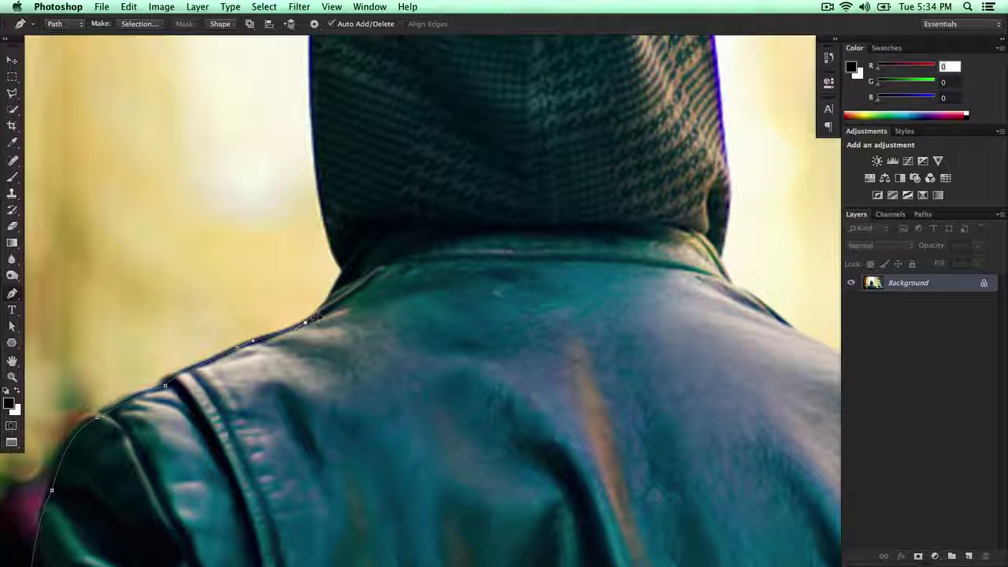
left_click(305, 324, "alt")
left_click_drag(305, 324, 311, 354)
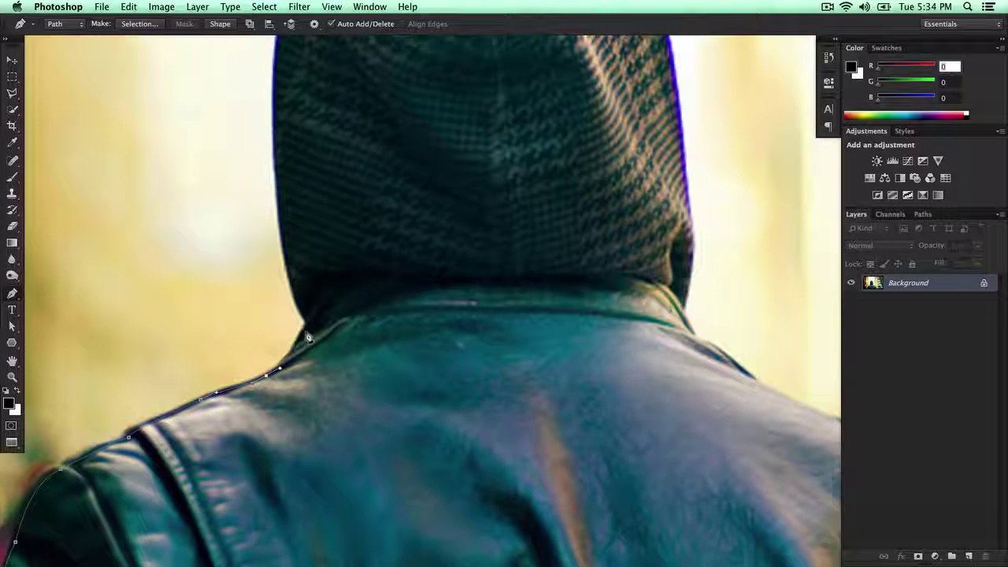
left_click_drag(307, 332, 313, 319)
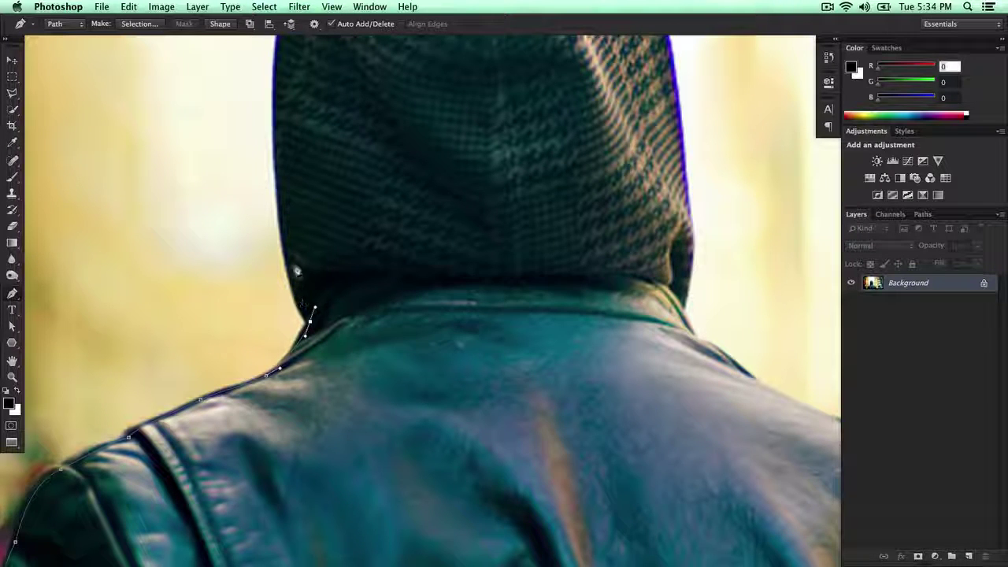
left_click_drag(297, 267, 288, 217)
key("super+z")
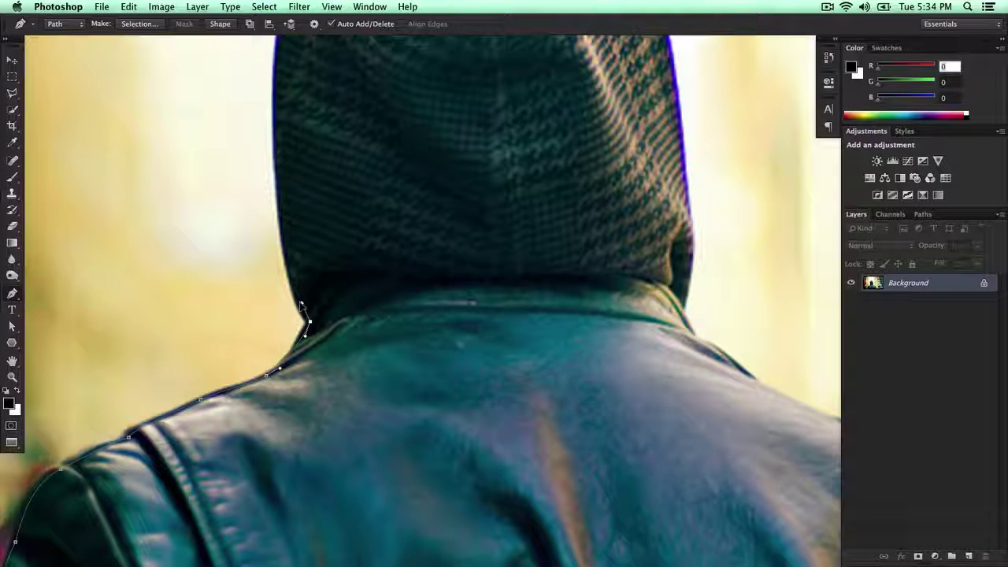
Place anchors up the hood's left edge, then undo the extra points
scroll(300, 305, "up", 5)
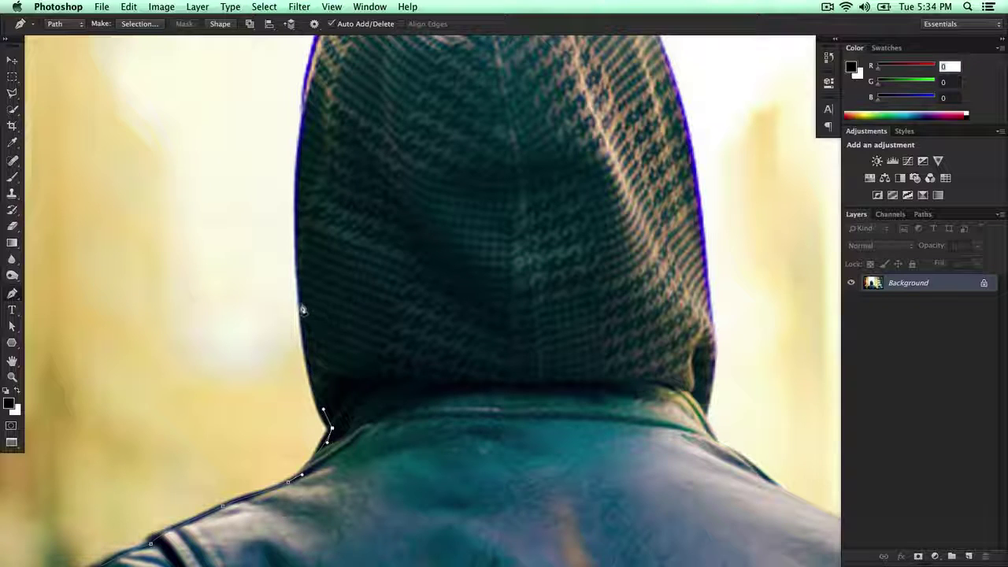
left_click_drag(301, 293, 300, 225)
left_click_drag(304, 310, 293, 406)
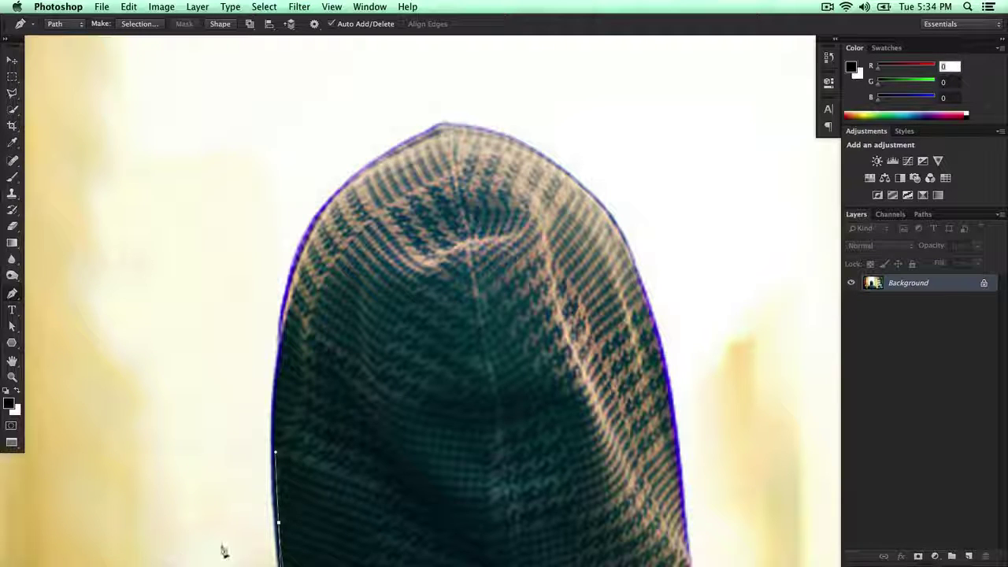
left_click(277, 417)
left_click(282, 362)
left_click(282, 339)
left_click(290, 313)
left_click(295, 279)
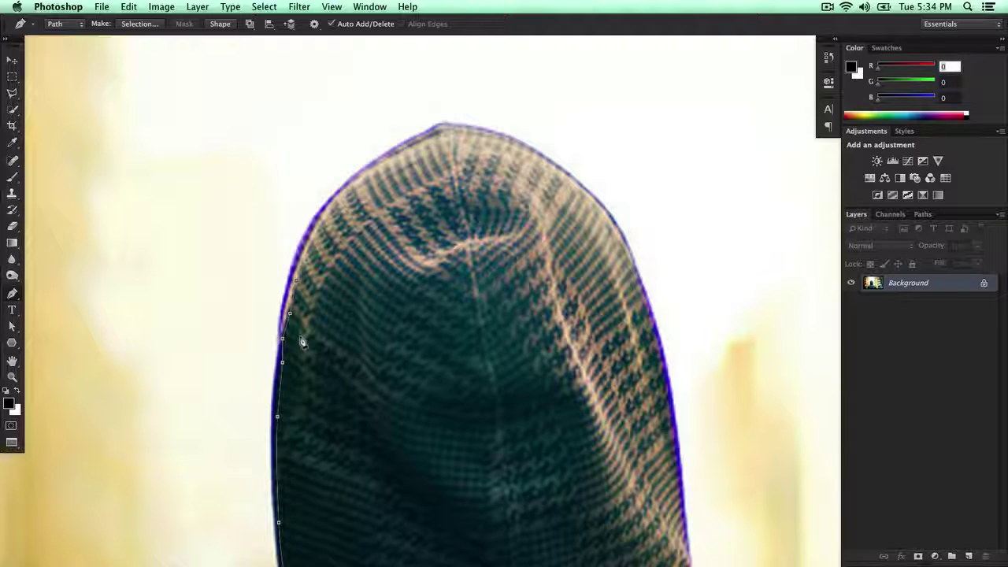
key("super+alt+z")
key("super+alt+z")
key("super+alt+z")
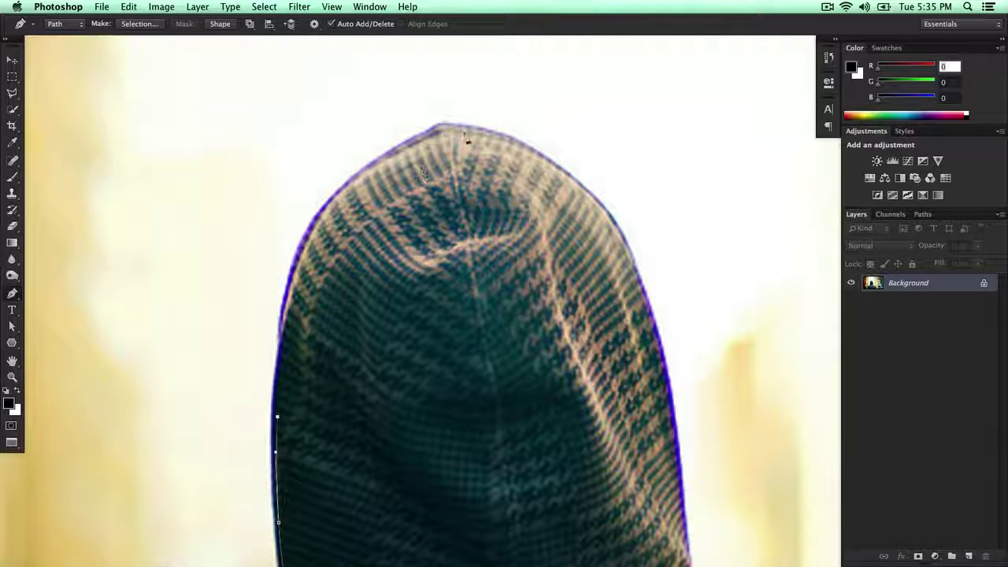
Reshape the curve along the hood's left side and carry it over the top
left_click_drag(549, 202, 491, 140)
scroll(320, 288, "up", 2)
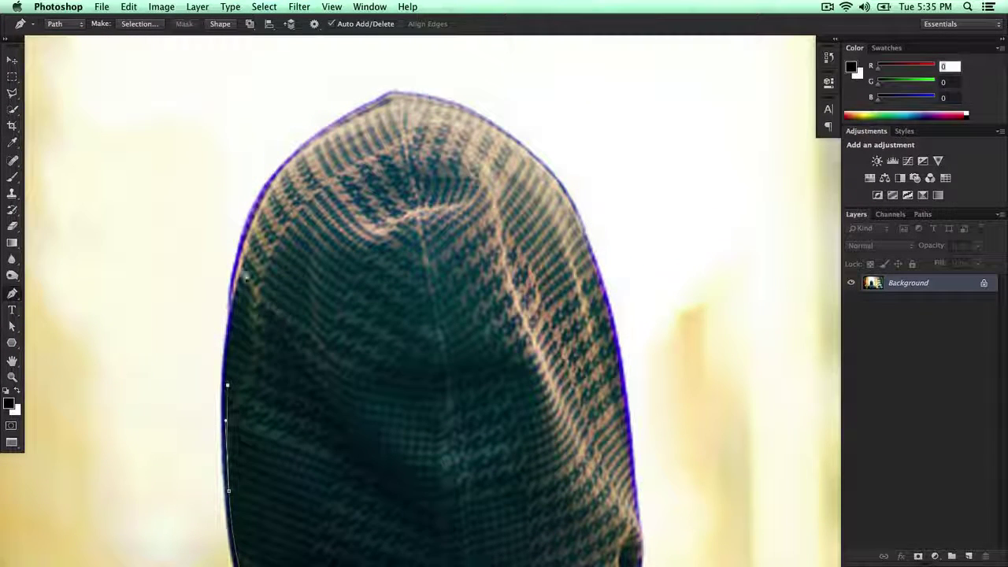
left_click_drag(246, 238, 247, 230)
scroll(268, 221, "up", 3)
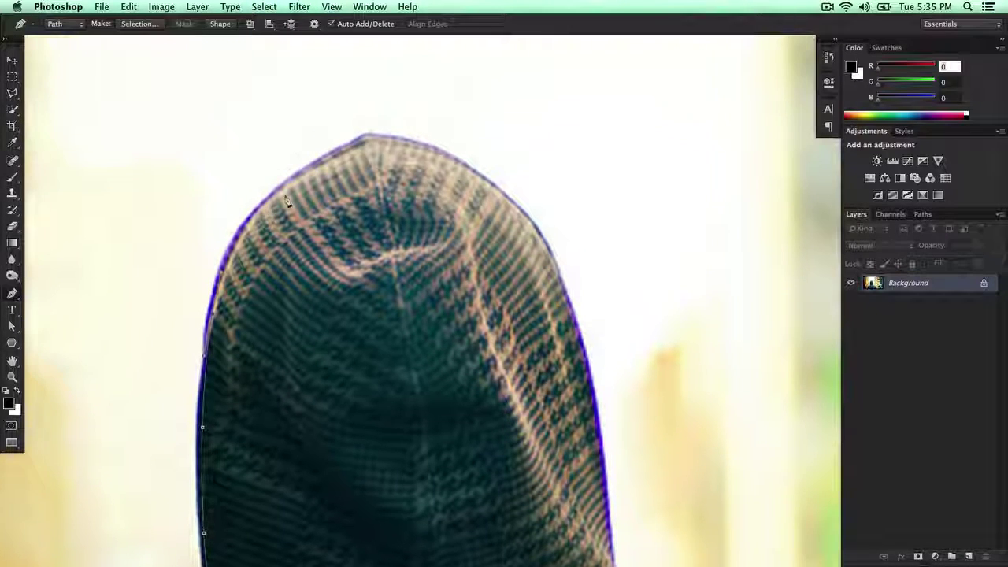
left_click_drag(325, 162, 394, 134)
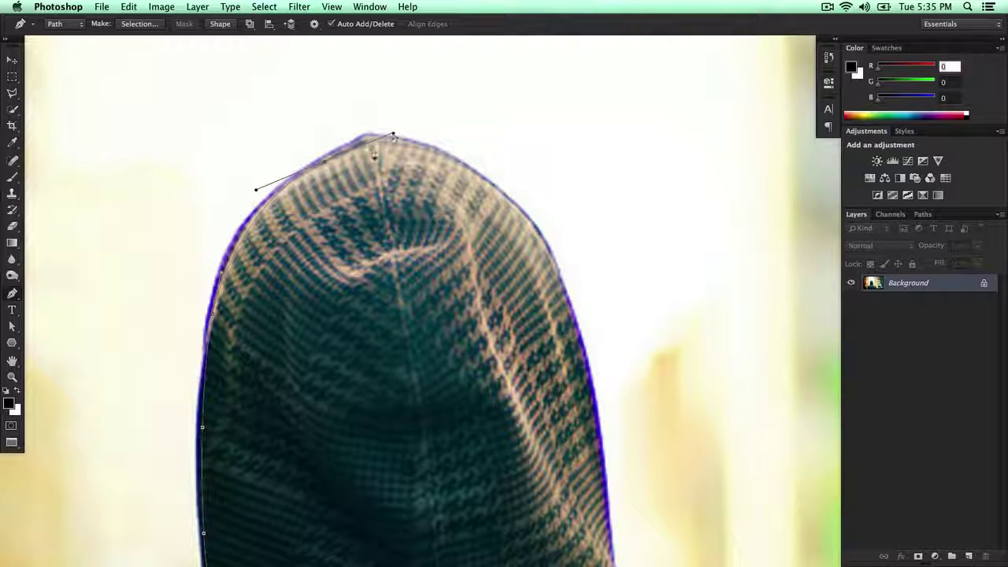
scroll(394, 135, "up", 1)
scroll(331, 180, "right", 3)
scroll(331, 180, "up", 2)
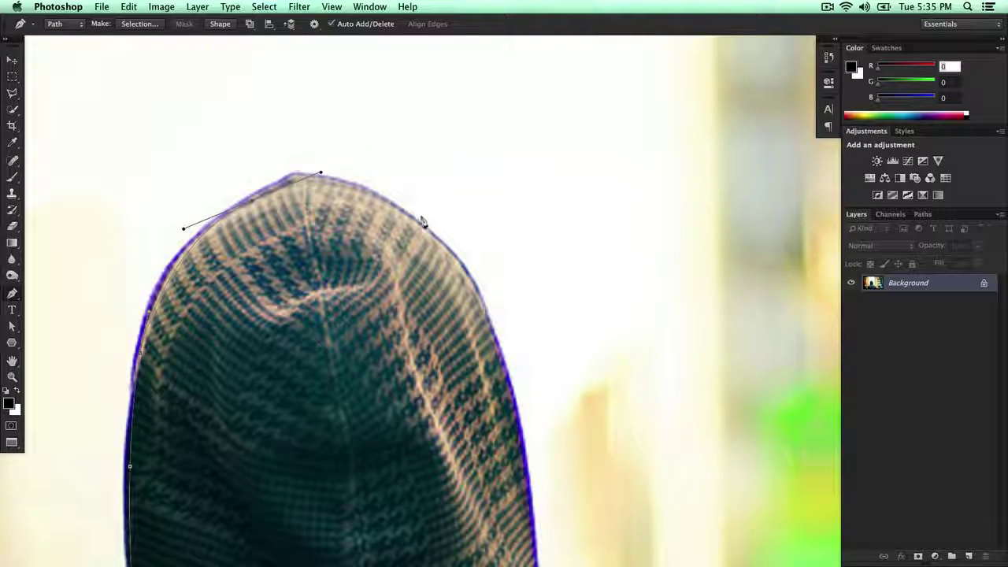
Add curved anchors down the hood's right side toward the collar
left_click_drag(426, 235, 471, 275)
scroll(471, 276, "down", 5)
scroll(471, 276, "right", 4)
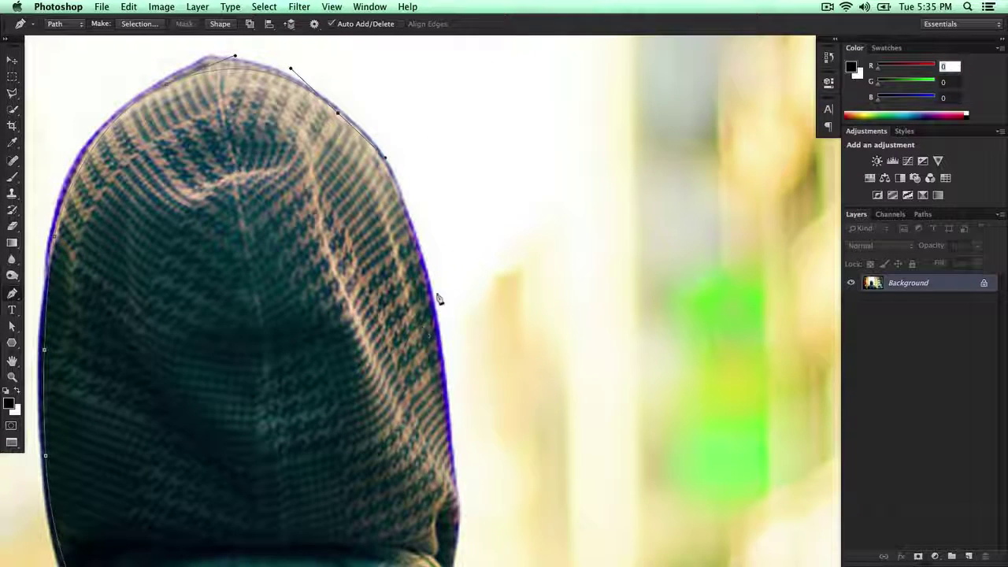
left_click_drag(431, 301, 443, 373)
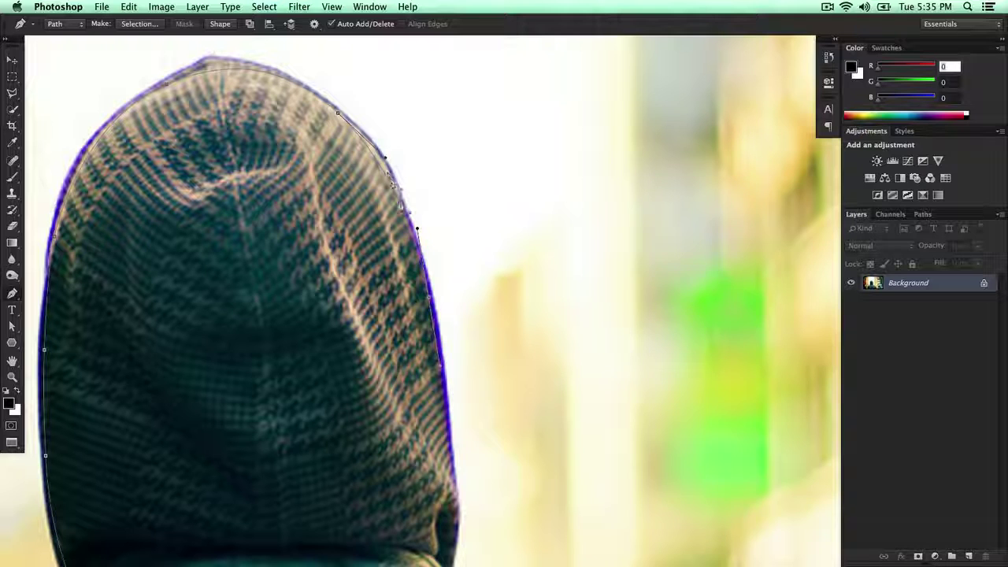
scroll(567, 266, "down", 7)
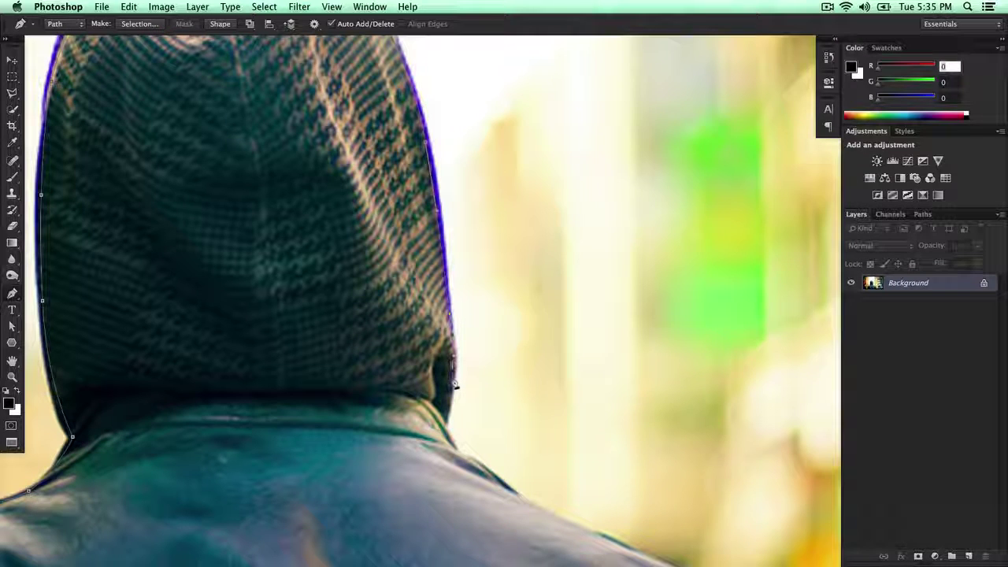
left_click_drag(453, 381, 403, 277)
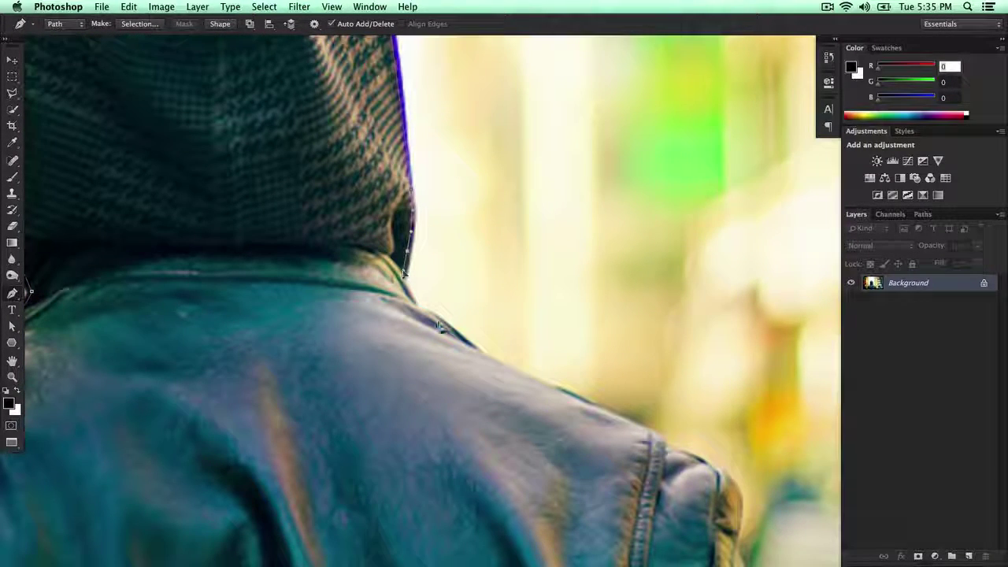
Add curved anchors along the jacket's right shoulder edge, removing a misplaced one
scroll(402, 273, "down", 3)
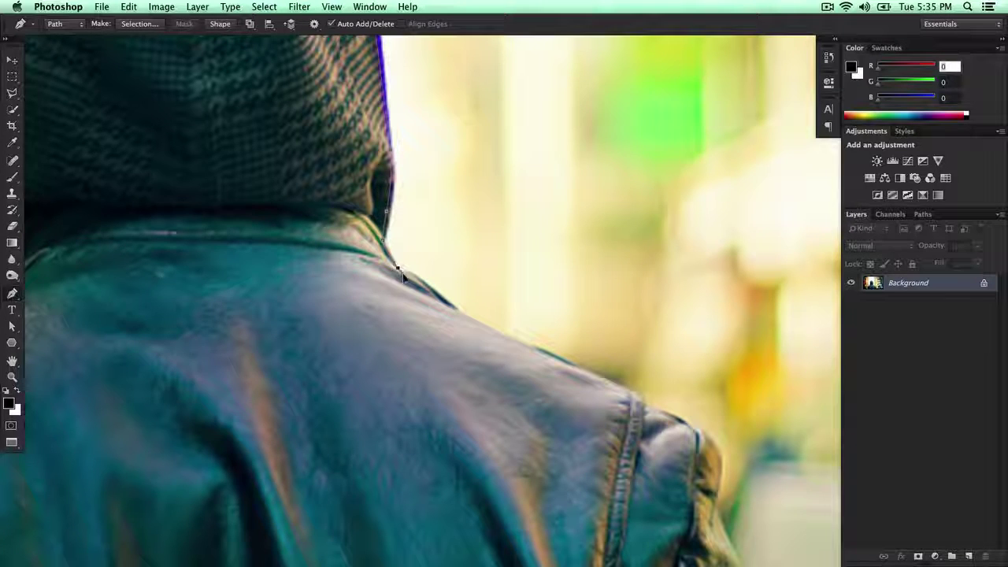
scroll(405, 267, "down", 3)
scroll(406, 268, "right", 3)
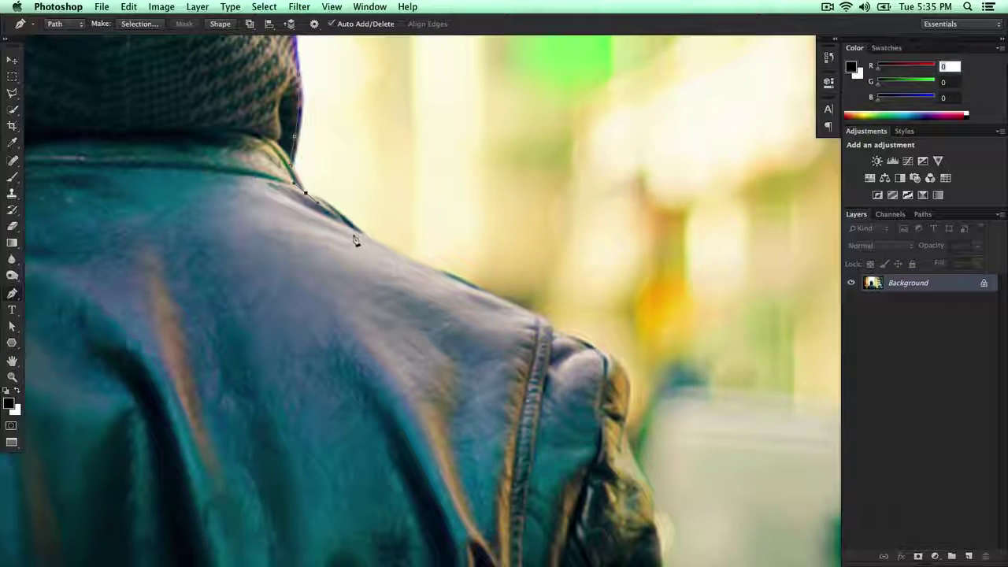
left_click_drag(358, 233, 384, 263)
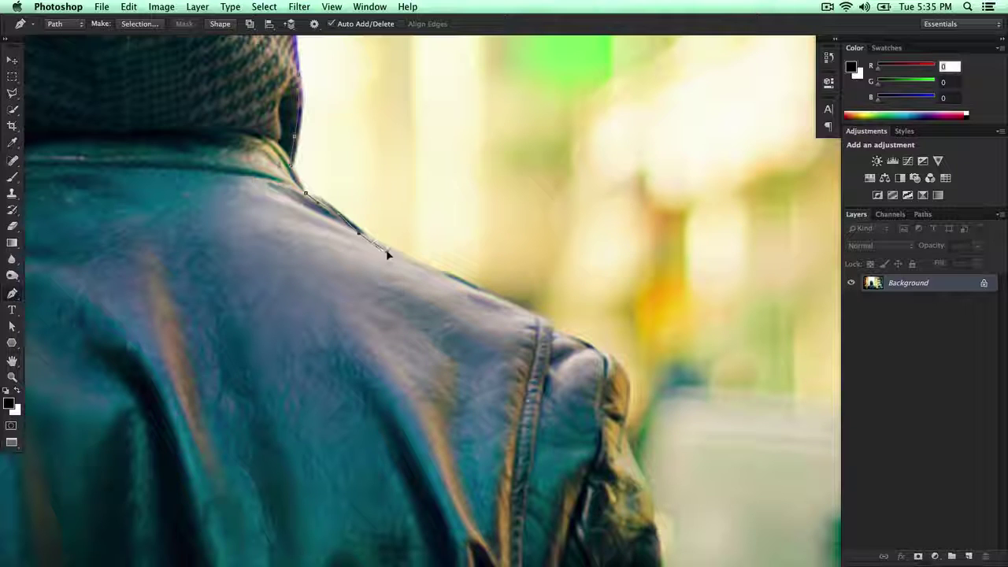
scroll(386, 255, "down", 3)
scroll(386, 255, "right", 5)
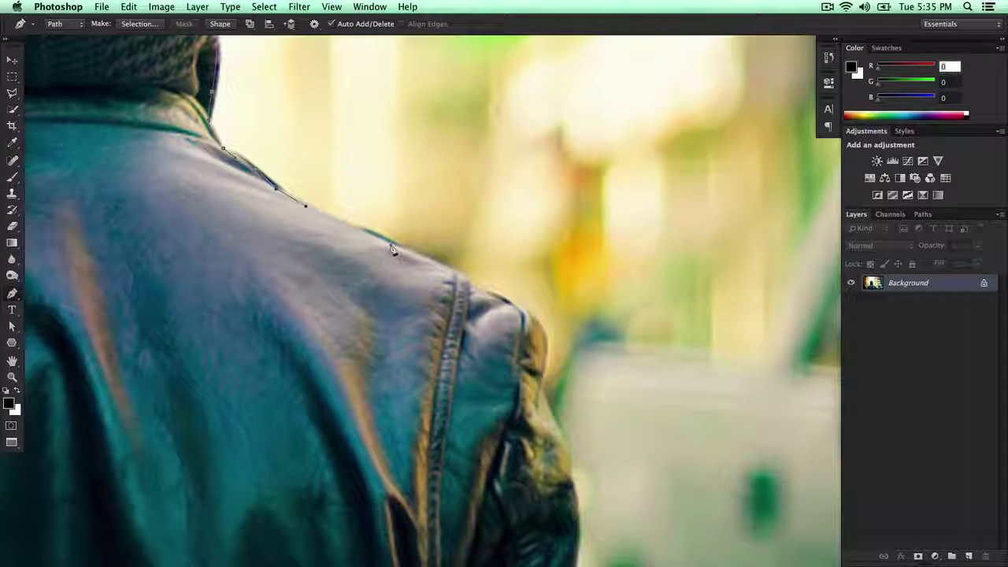
left_click_drag(391, 245, 422, 255)
scroll(501, 291, "down", 3)
scroll(500, 290, "right", 4)
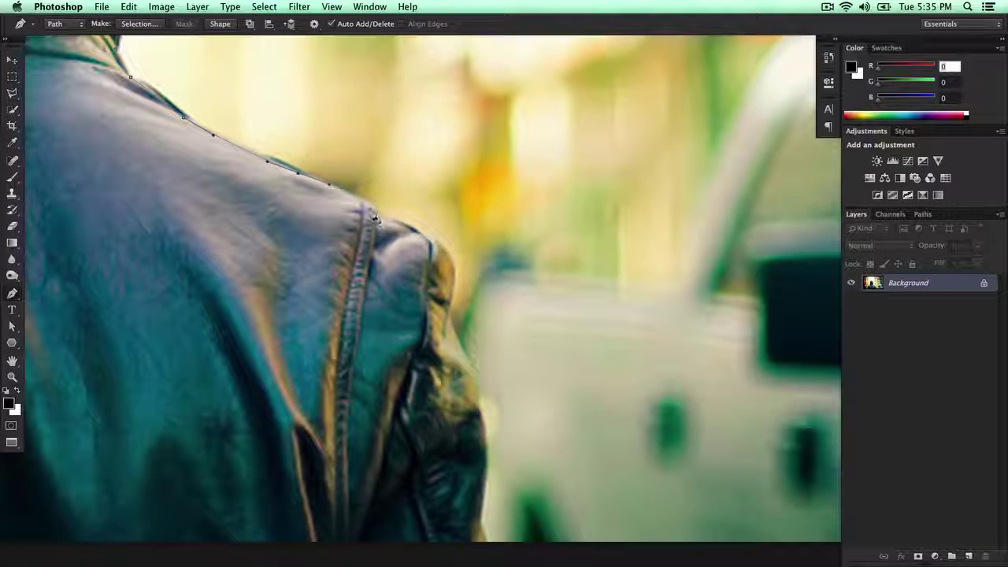
left_click(367, 204)
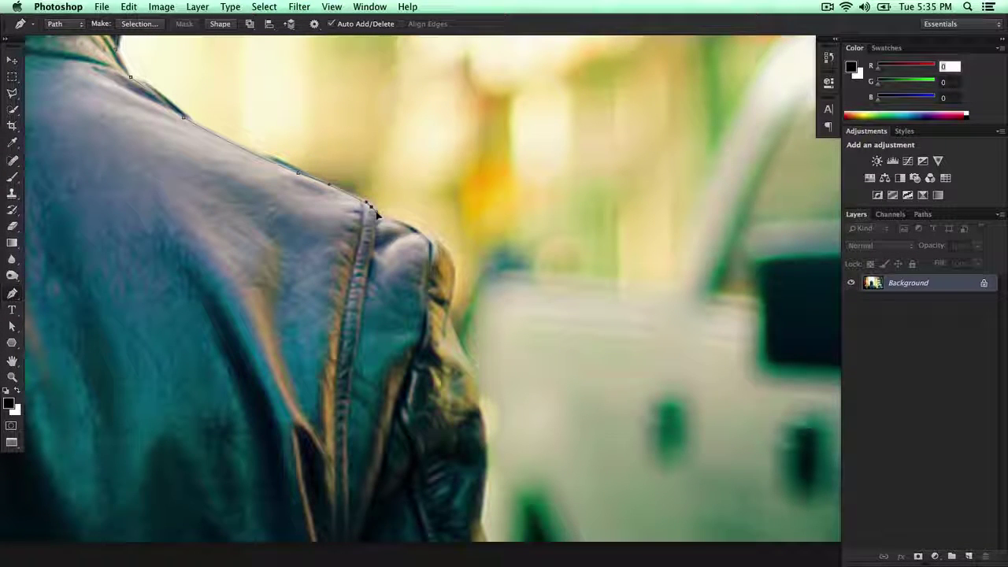
scroll(382, 215, "right", 5)
scroll(381, 215, "down", 1)
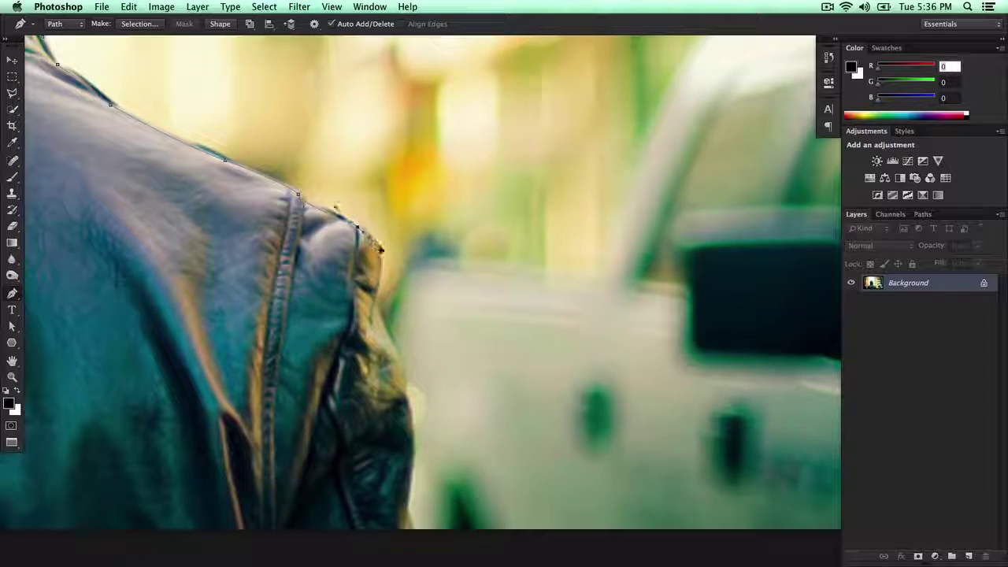
key("super+z")
Continue the path over the right shoulder and down the sleeve edge
left_click_drag(298, 192, 332, 211)
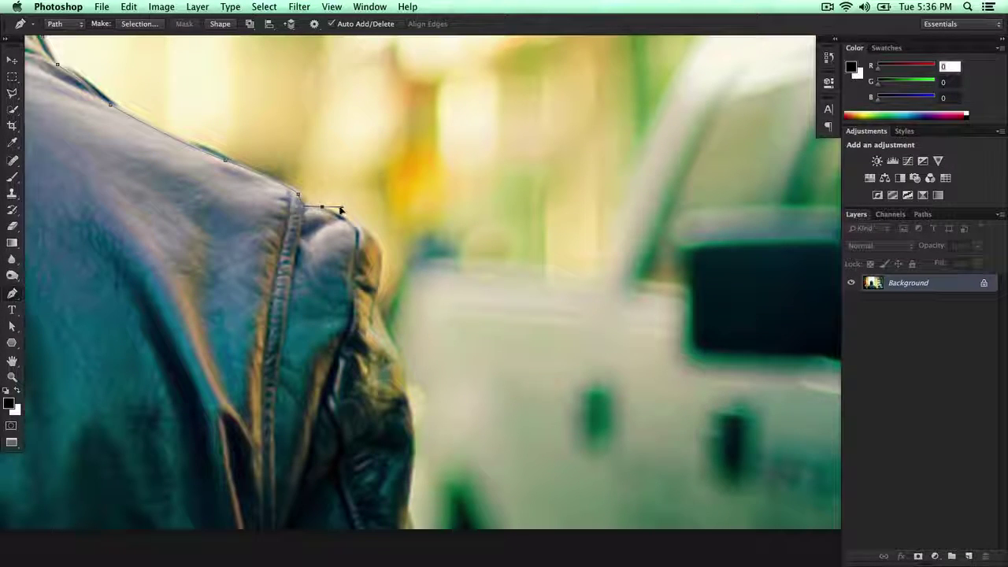
scroll(332, 210, "down", 1)
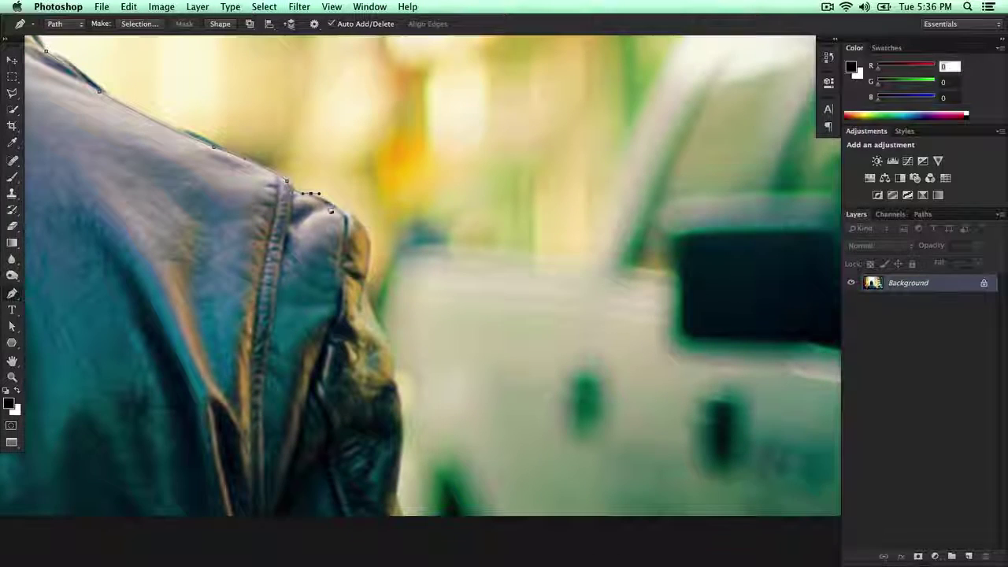
left_click(289, 184, "alt")
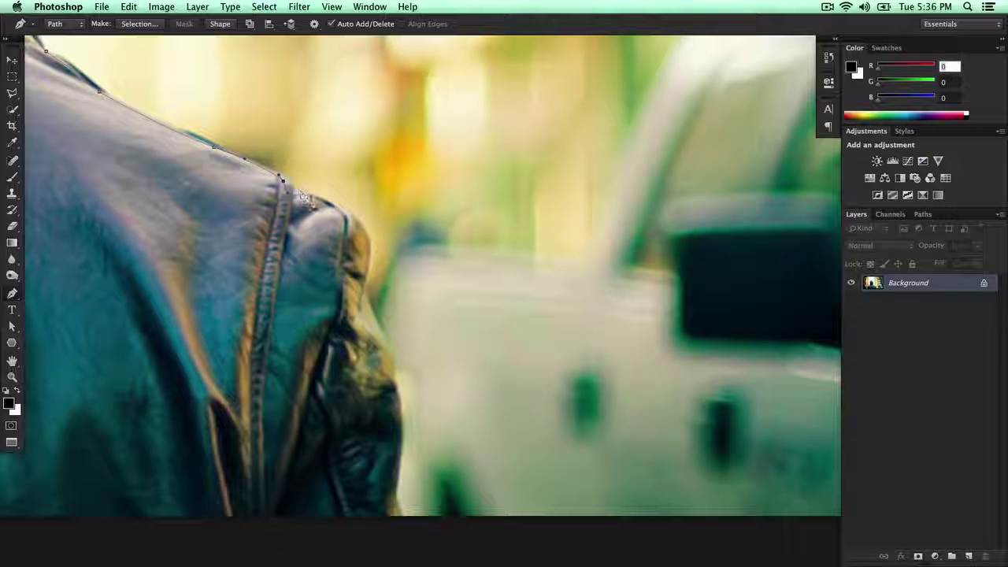
left_click_drag(323, 195, 346, 214)
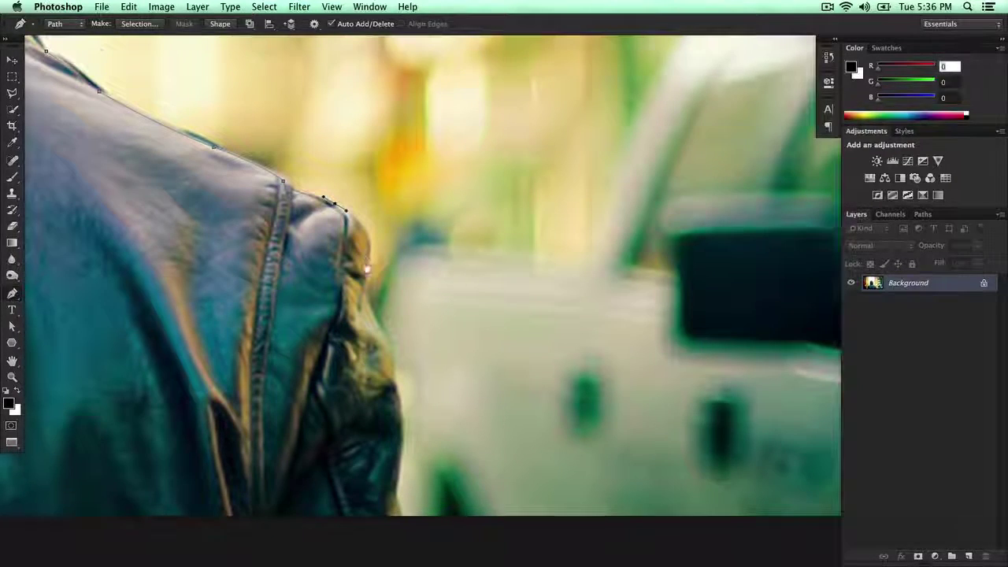
scroll(351, 214, "down", 3)
left_click_drag(371, 181, 368, 213)
left_click_drag(359, 264, 370, 264)
scroll(376, 267, "down", 3)
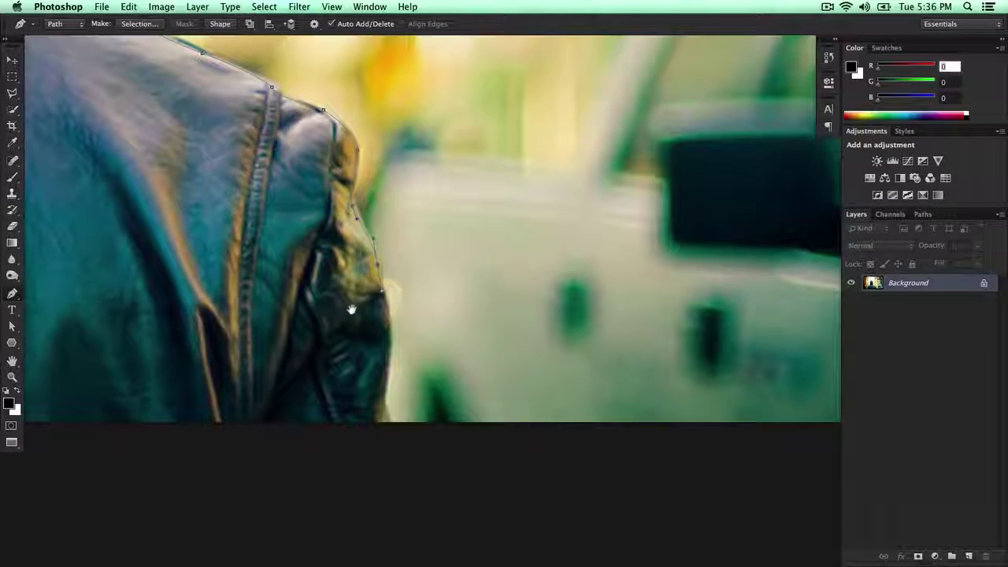
scroll(376, 265, "down", 3)
left_click_drag(386, 335, 385, 369)
Run the path below the image's bottom edge with three anchors and close it at the start
left_click(389, 390)
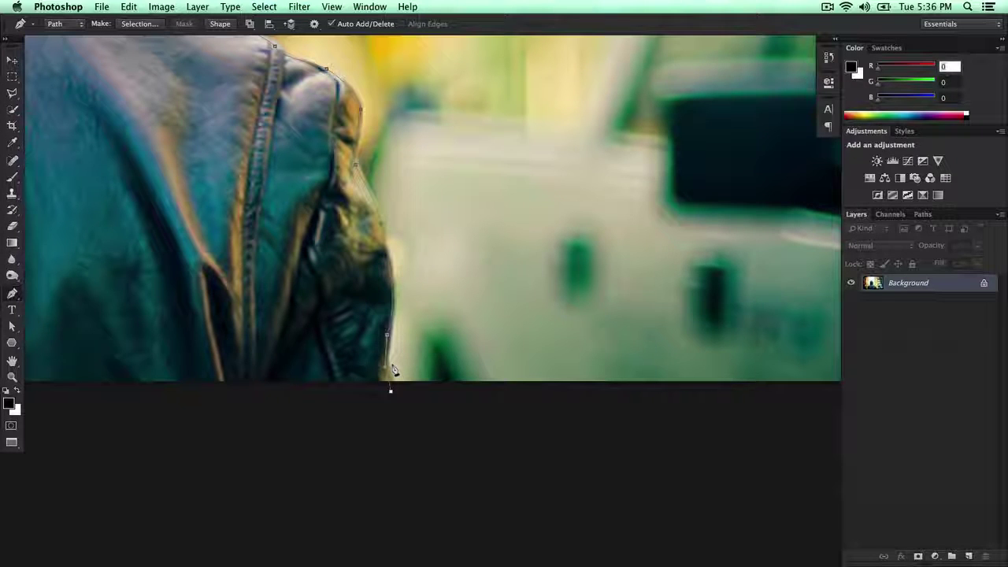
key("super+0")
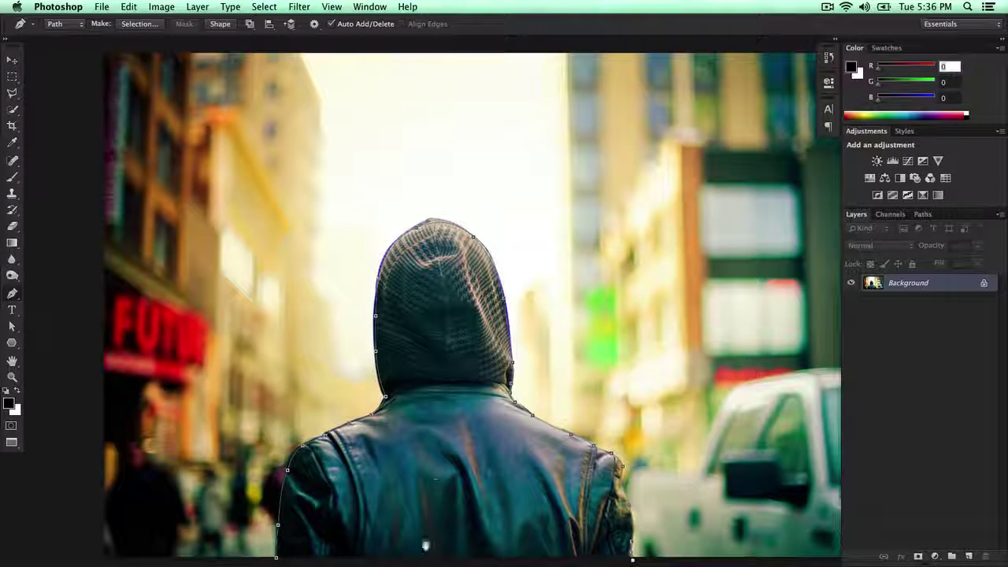
scroll(394, 437, "down", 5)
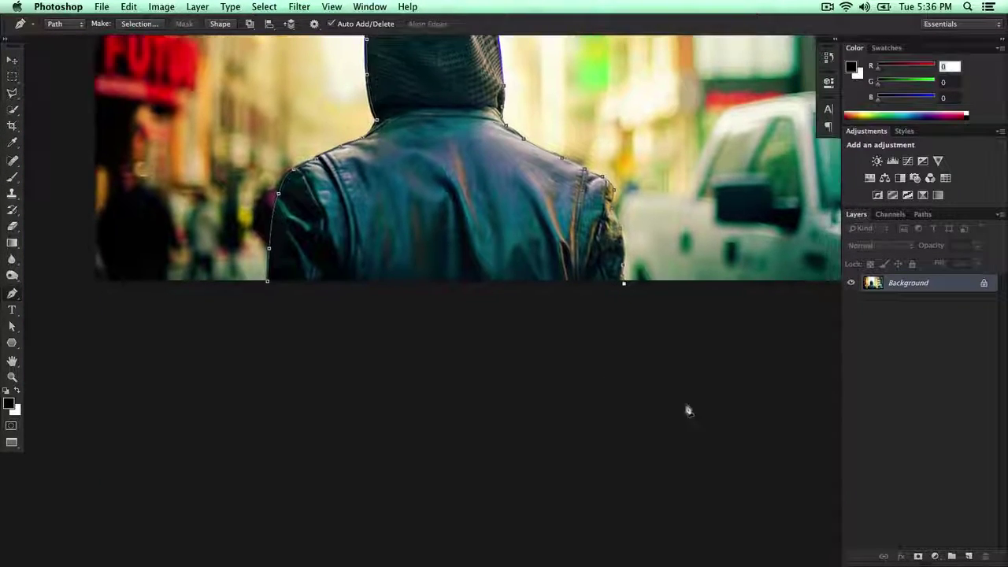
left_click(627, 322)
left_click(389, 328)
left_click(299, 314)
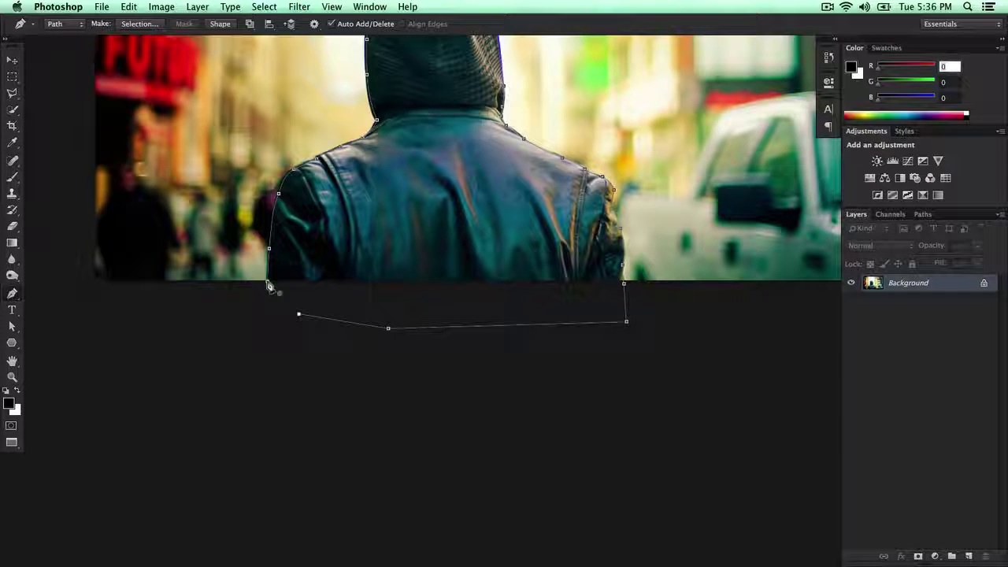
left_click(269, 286)
scroll(402, 292, "up", 4)
scroll(404, 290, "up", 3)
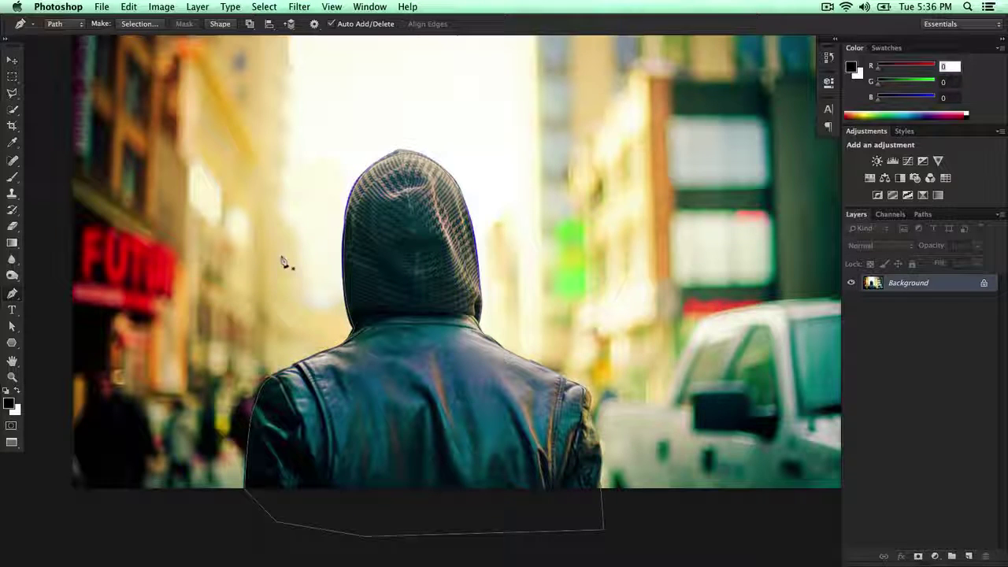
Toggle View > Show > Target Path and show the Paths panel listing Work Path
left_click(335, 7)
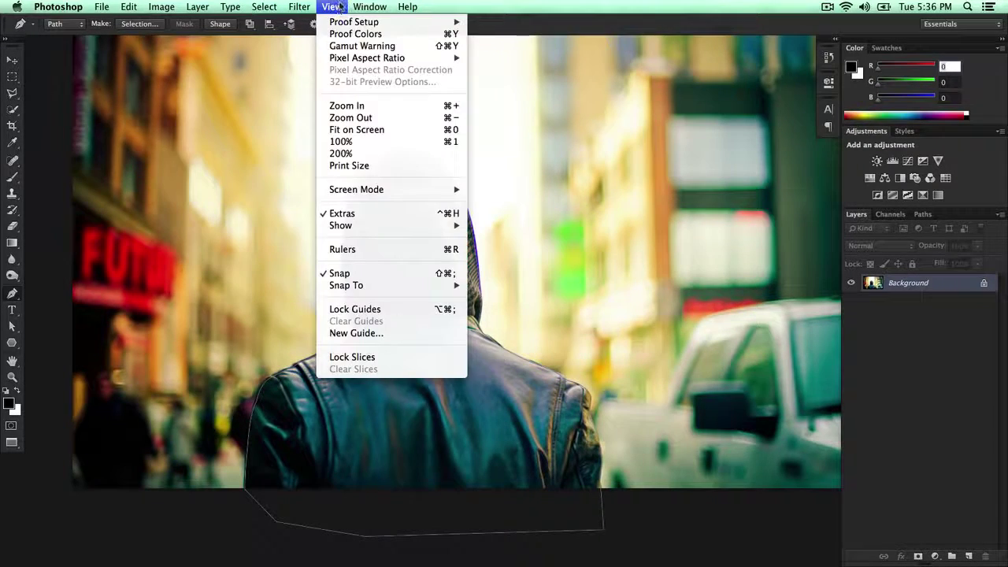
mouse_move(368, 285)
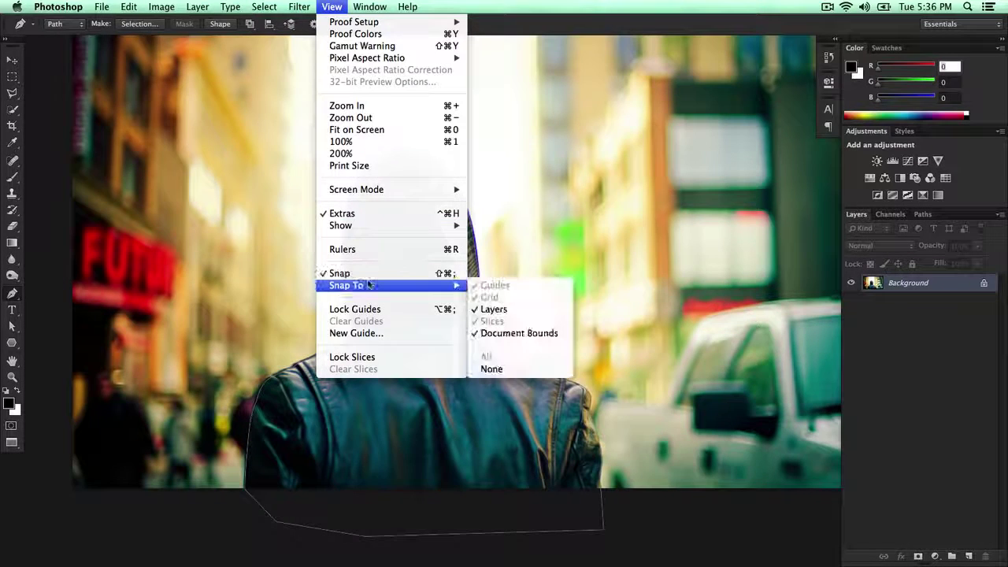
mouse_move(374, 230)
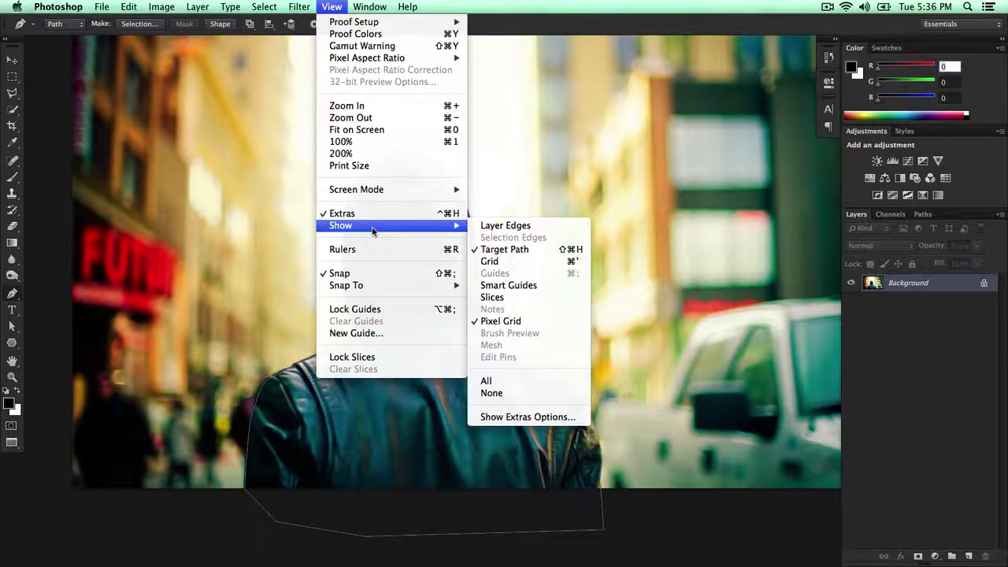
left_click(523, 251)
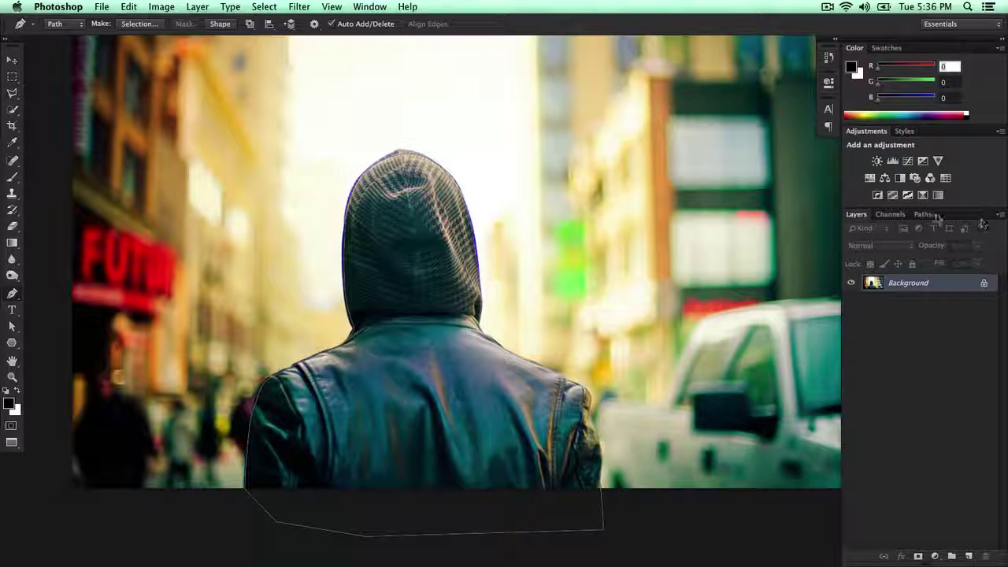
left_click(924, 214)
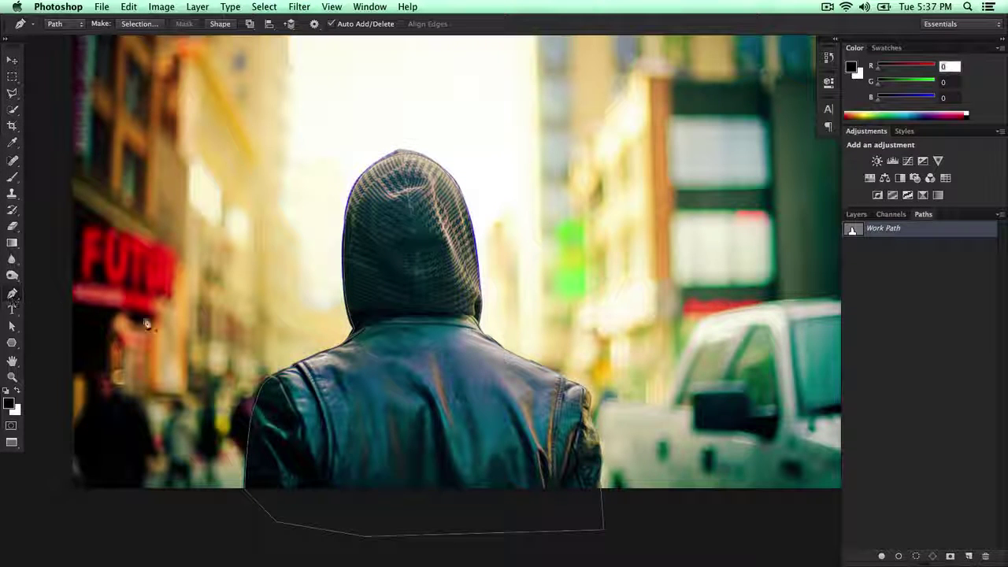
Select the Work Path to reveal its anchors, then add one on the left shoulder segment
left_click(12, 60)
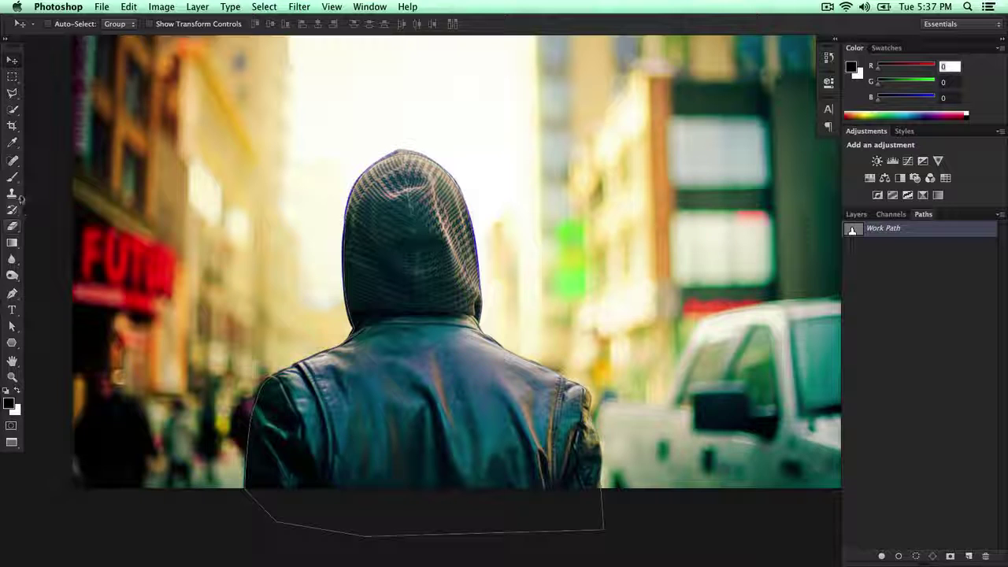
left_click(12, 326)
left_click(296, 368)
key("shift+a")
left_click_drag(12, 326, 79, 337)
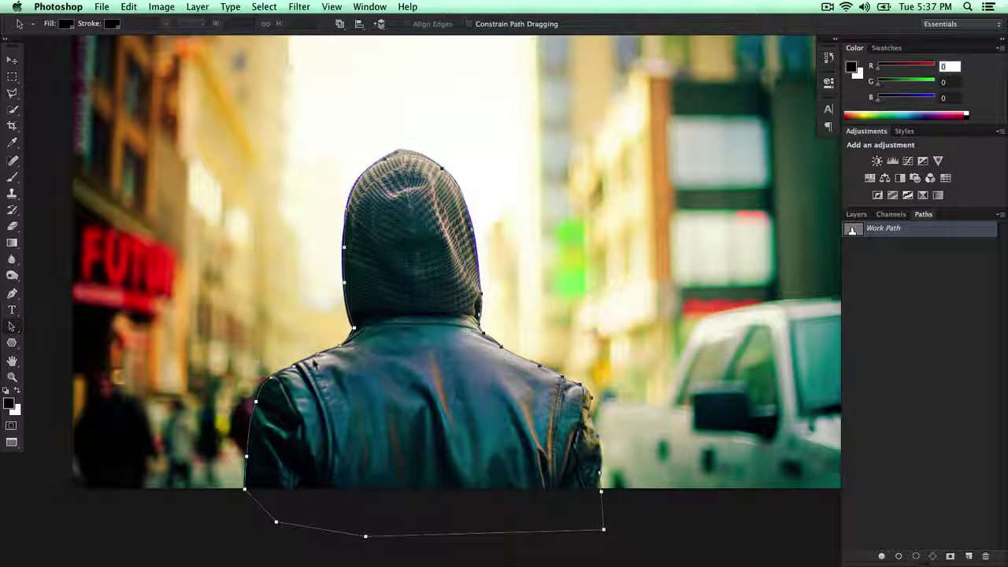
left_click(12, 296)
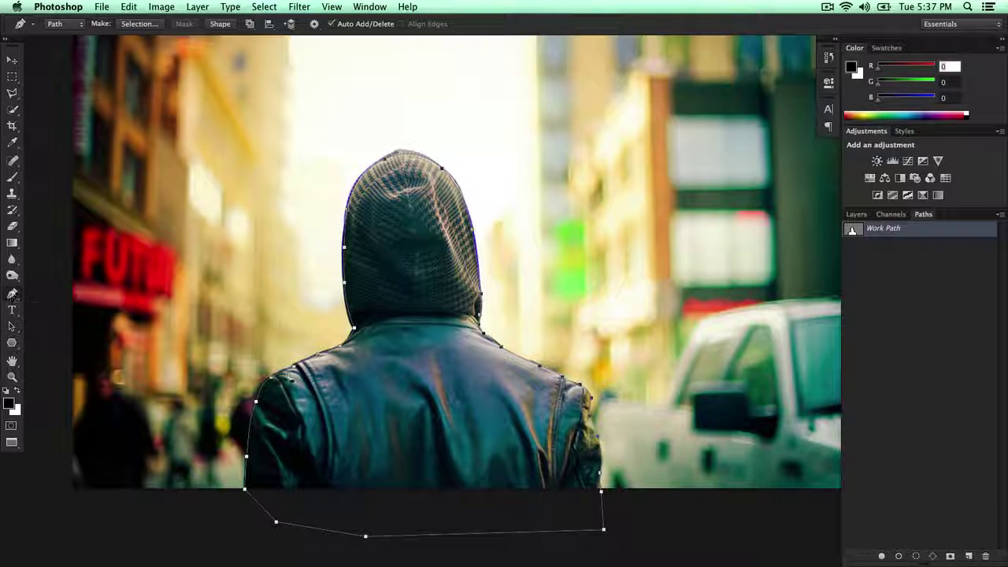
left_click(271, 379)
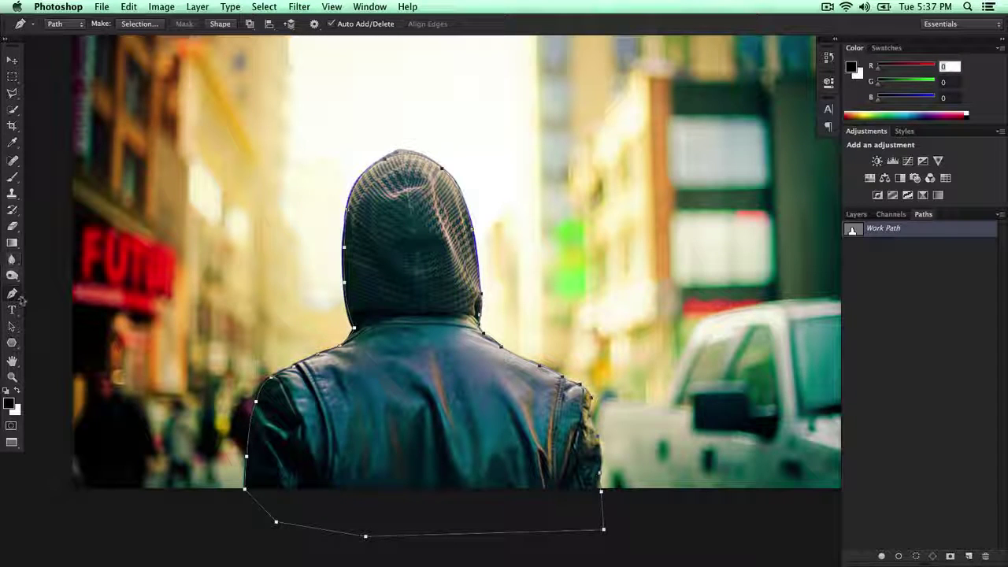
Turn the Background layer into an unlocked Layer 0, undoing the mask that was added
left_click(857, 215)
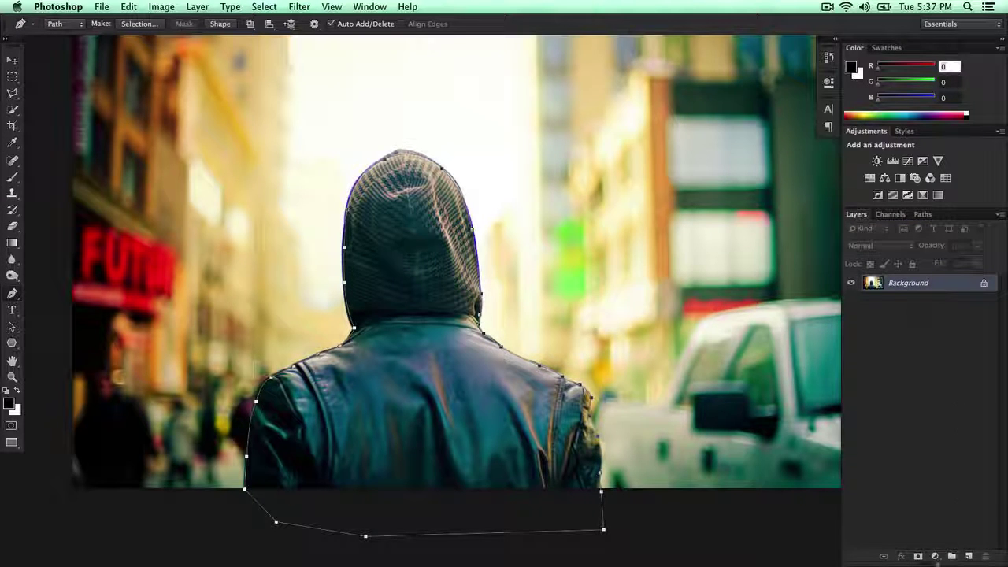
left_click(917, 557)
left_click(917, 557)
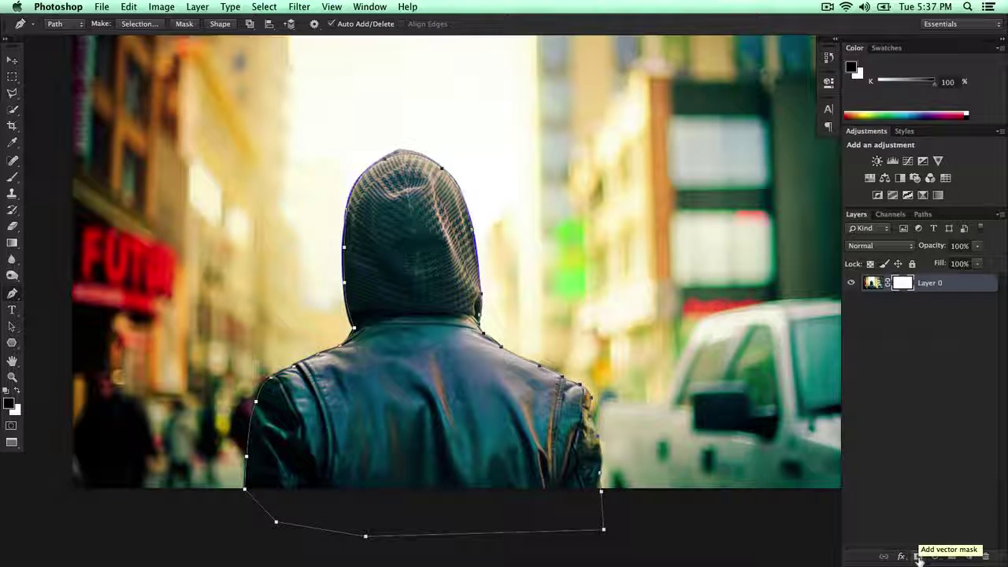
key("super+z")
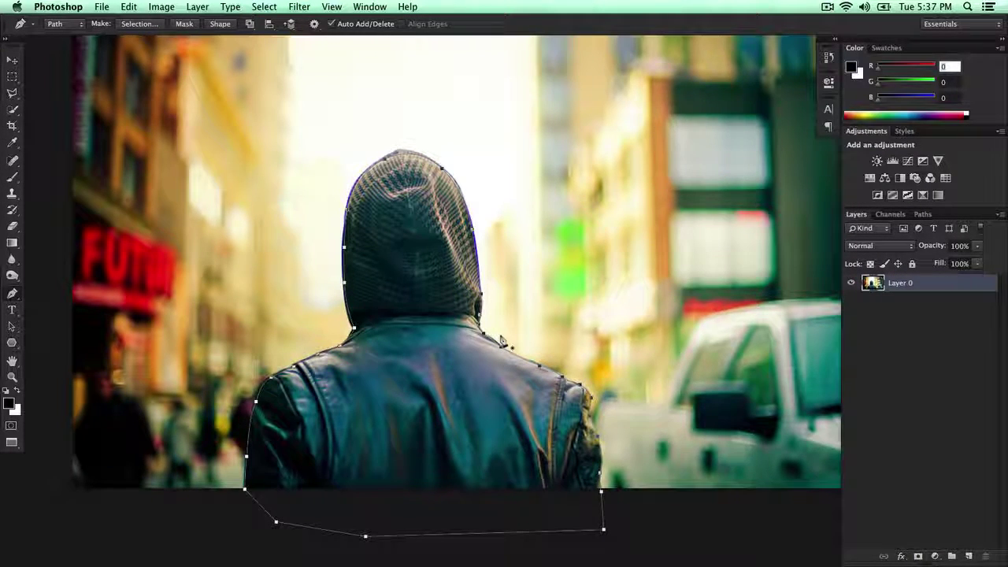
Switch to the Move tool and dismiss the no-layer-selected warnings
key("v")
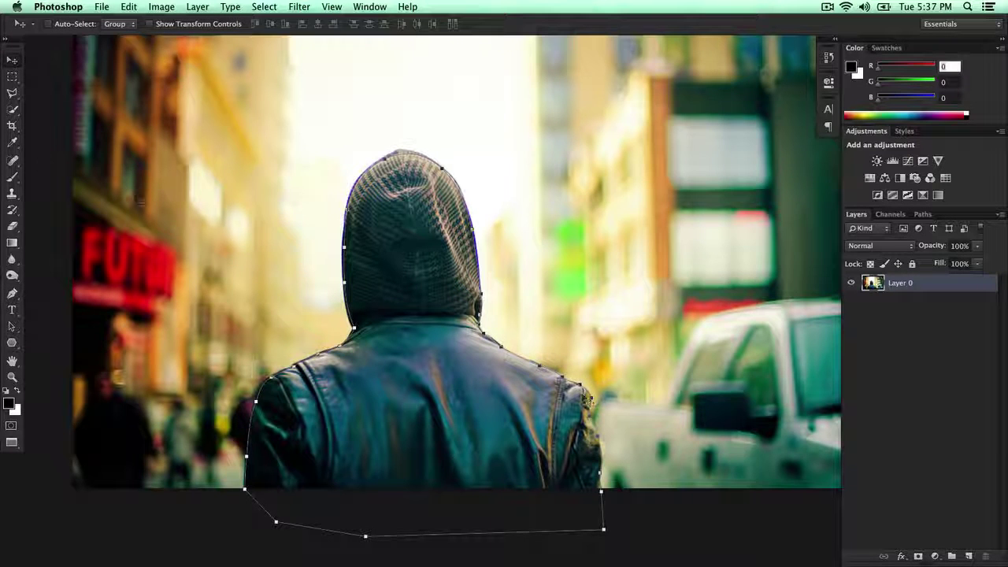
left_click(921, 355)
left_click(526, 403)
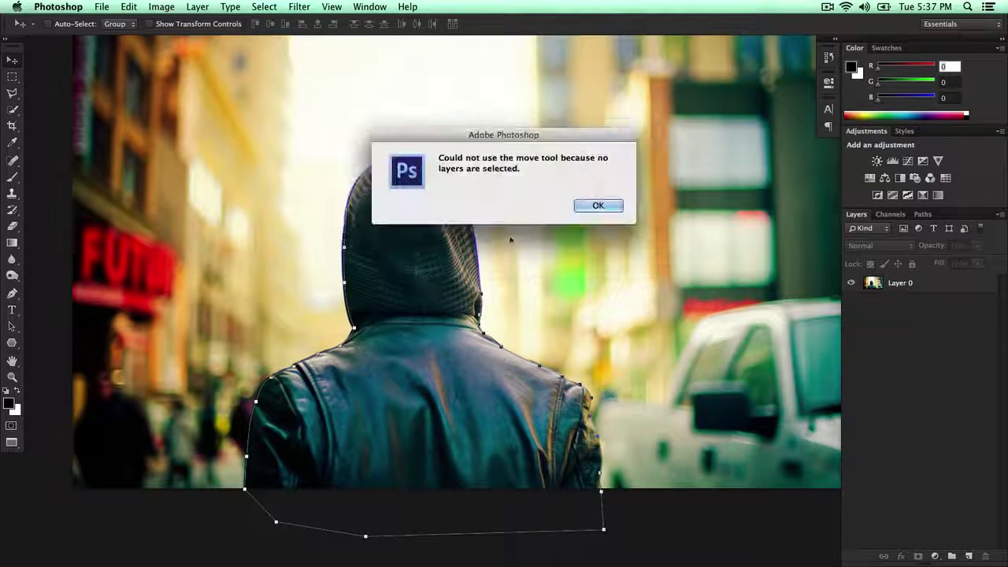
left_click(596, 206)
Convert the hood-and-jacket path into a selection with a 0.5-pixel feather radius
key("p")
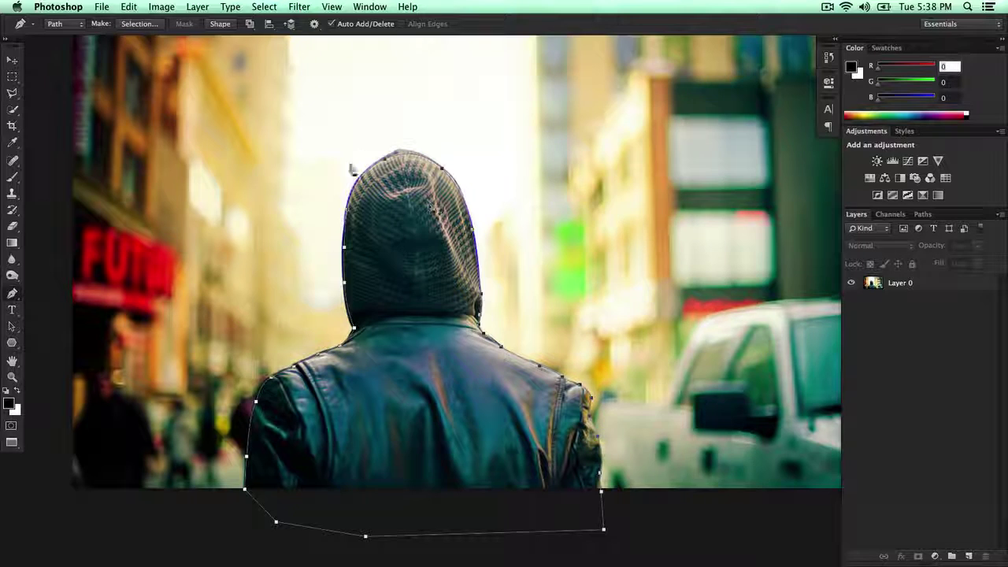
right_click(394, 228)
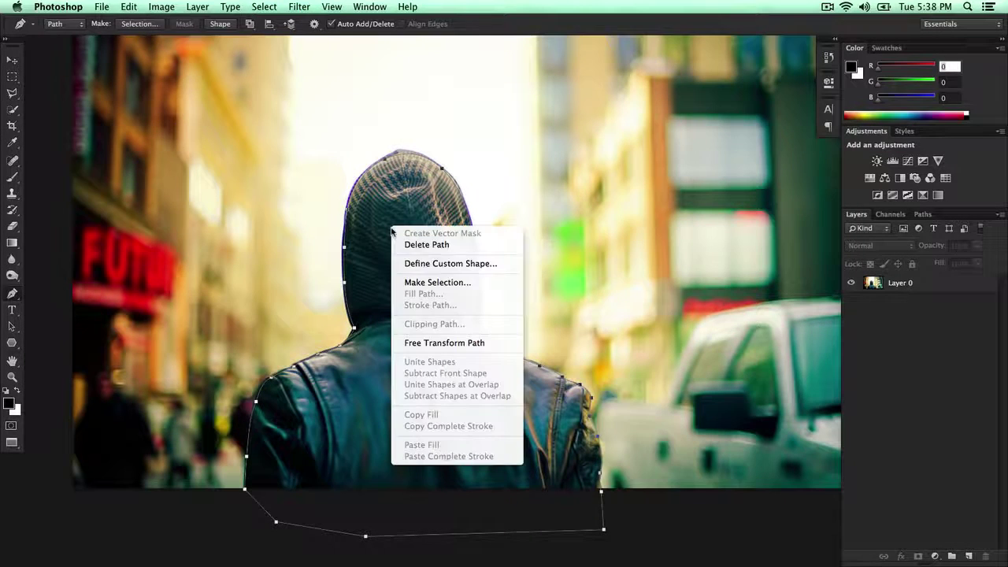
left_click(437, 282)
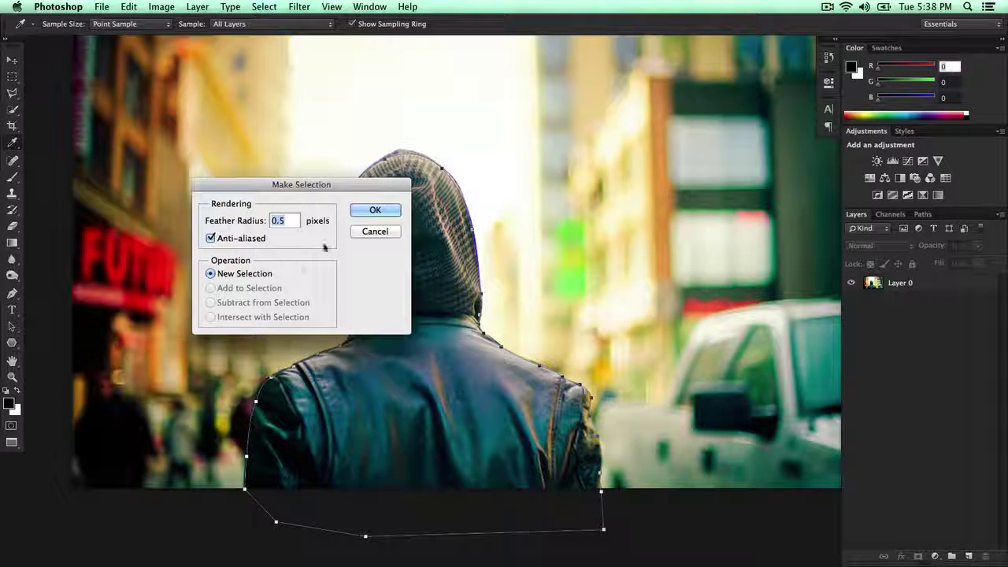
left_click(374, 209)
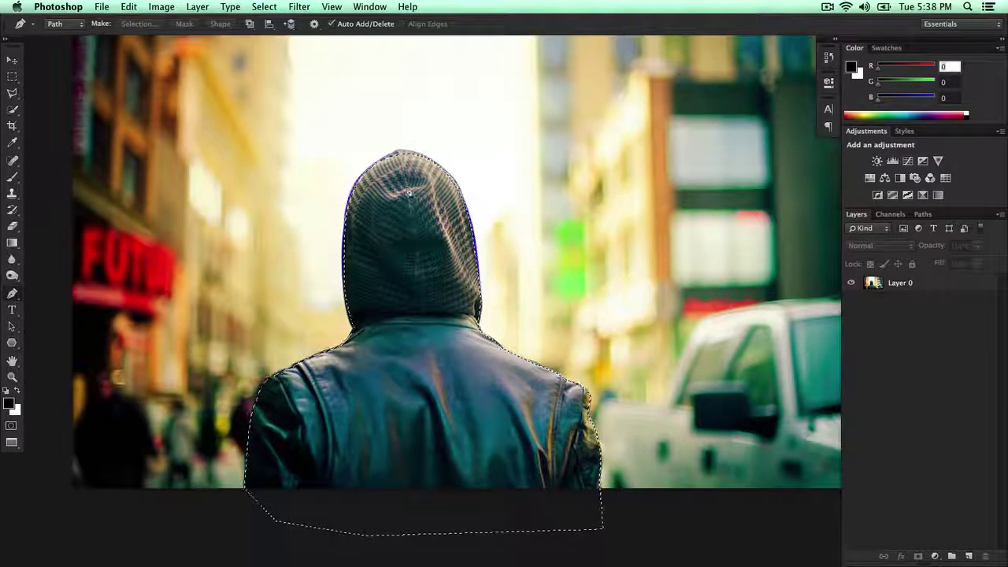
Add a layer mask to Layer 0 from the selection, isolating the hooded man
left_click(894, 287)
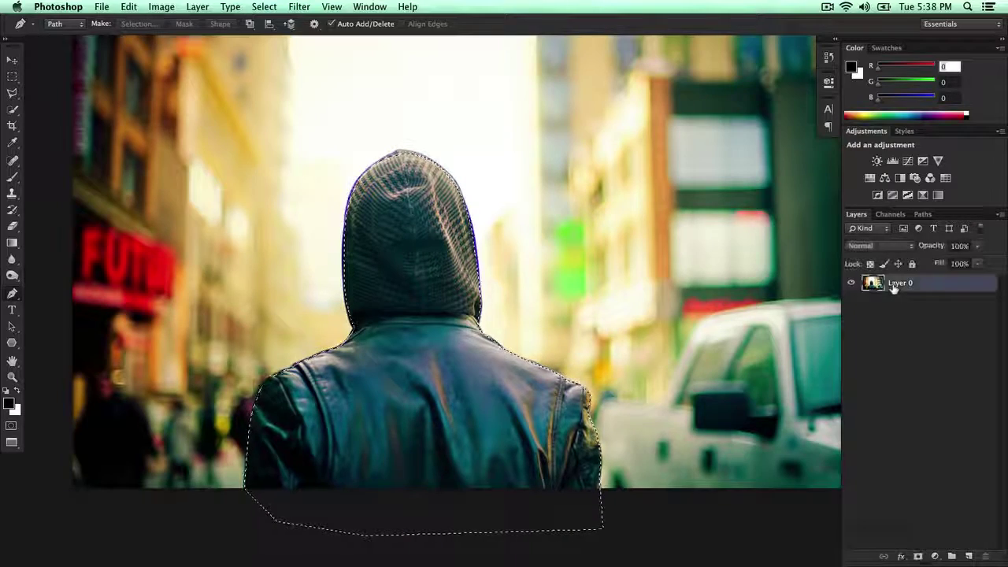
left_click(918, 556)
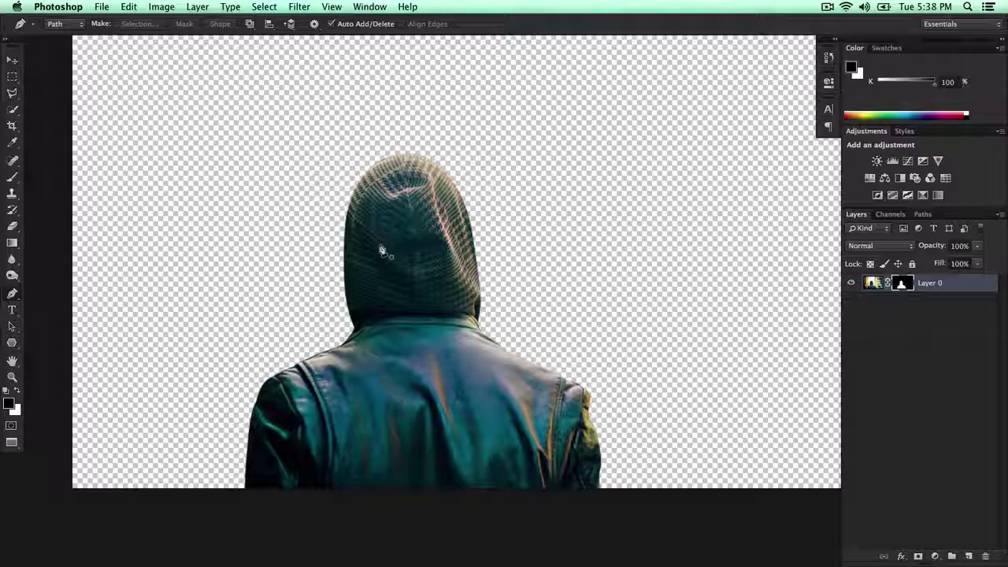
key("super+minus")
scroll(380, 249, "up", 5)
scroll(380, 248, "right", 2)
Move the masked hooded man up and to the right on the canvas
key("v")
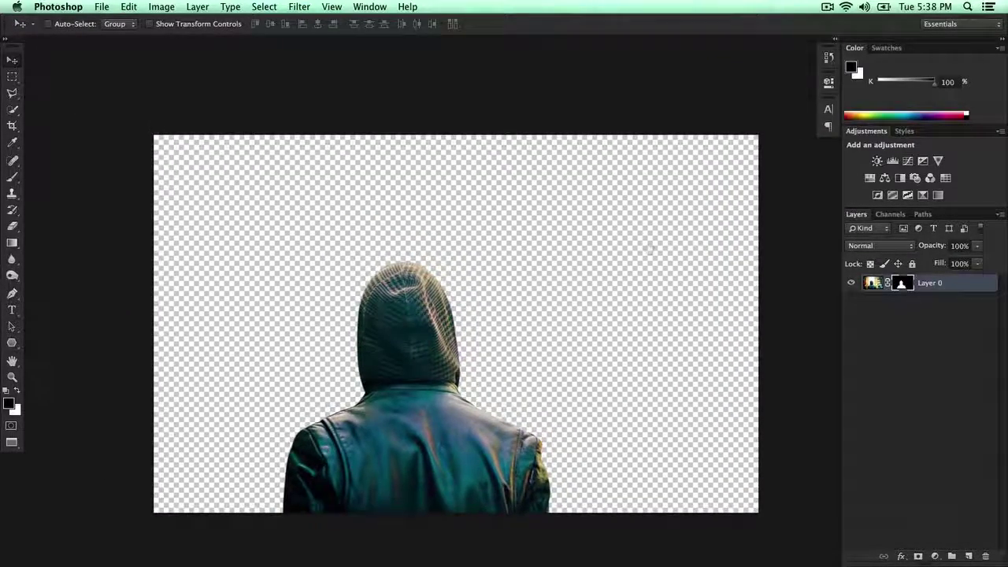
scroll(634, 243, "right", 2)
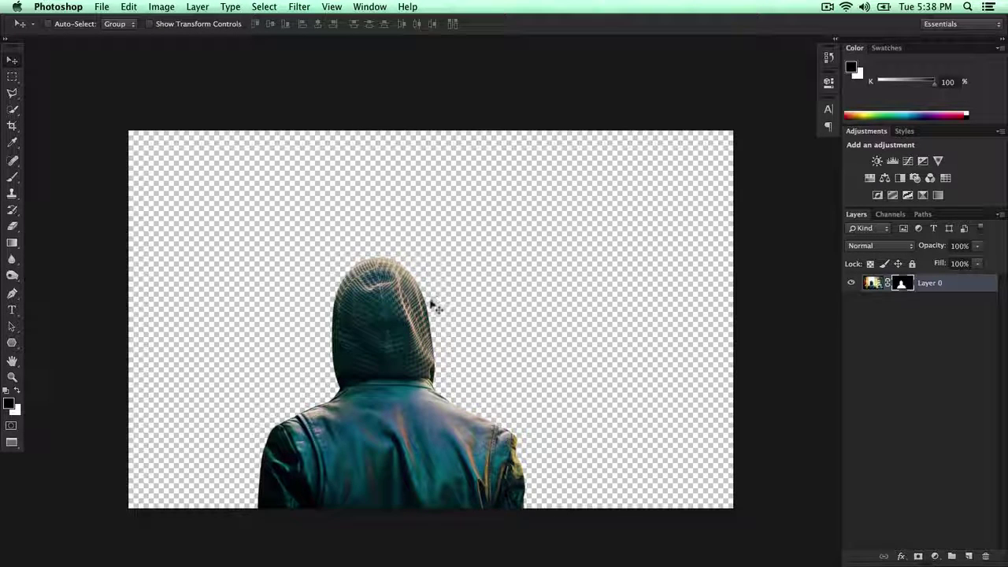
left_click_drag(313, 273, 342, 207)
key("super+z")
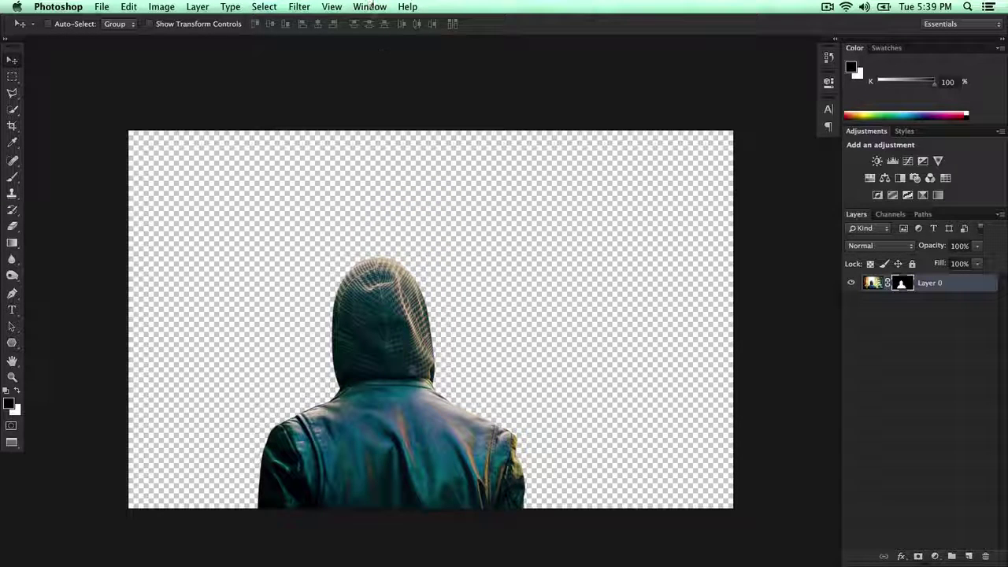
left_click(364, 6)
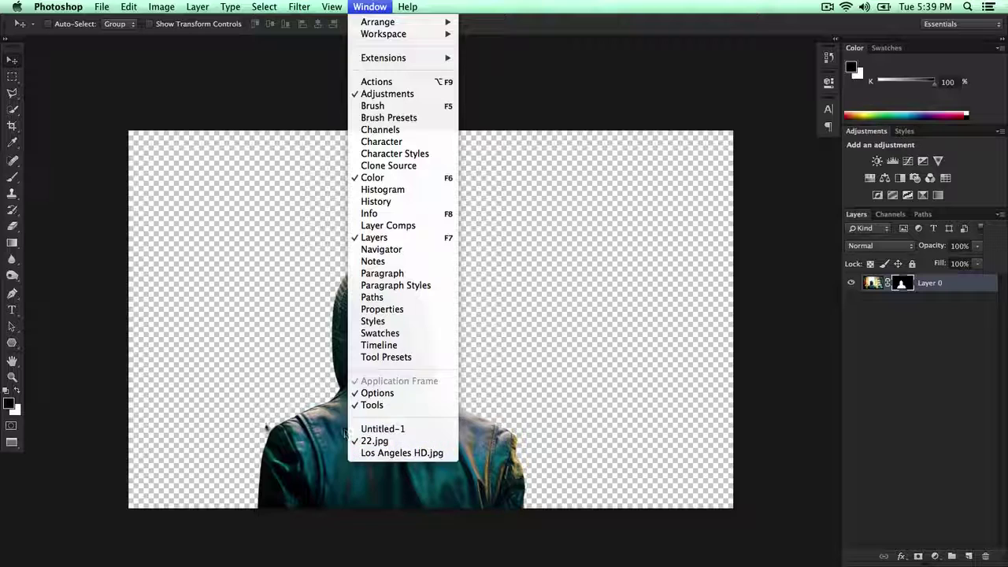
left_click(423, 454)
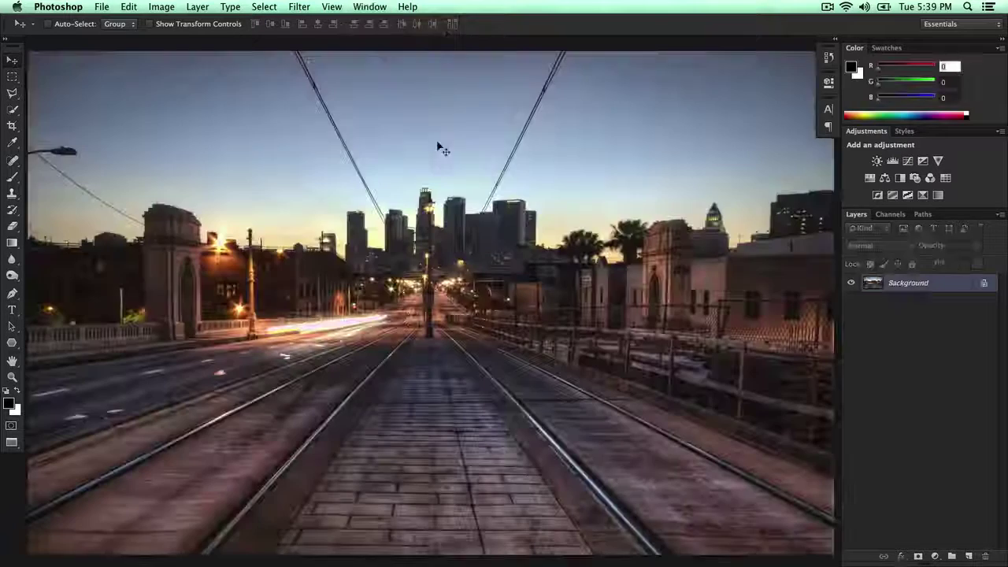
left_click_drag(200, 178, 360, 157)
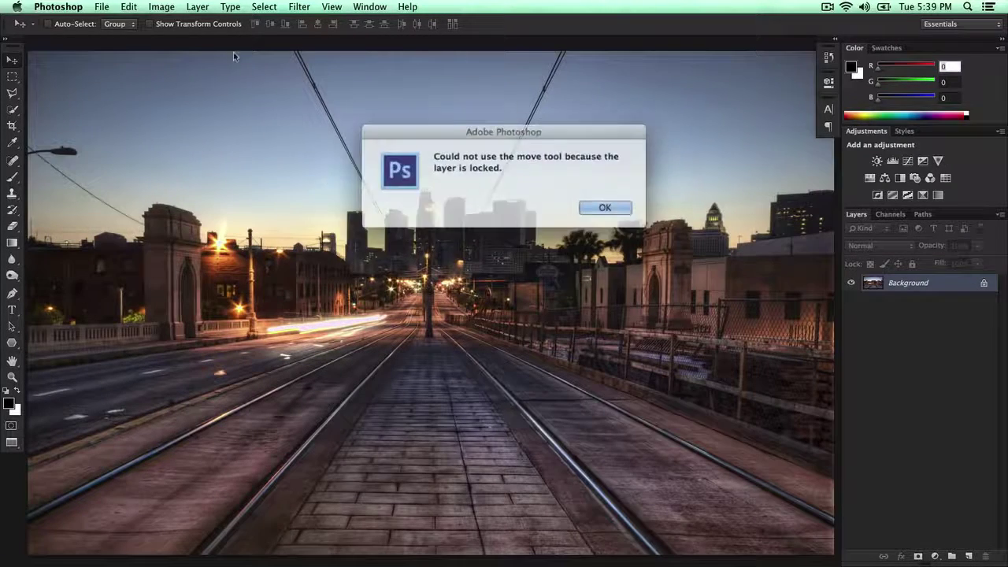
left_click(598, 205)
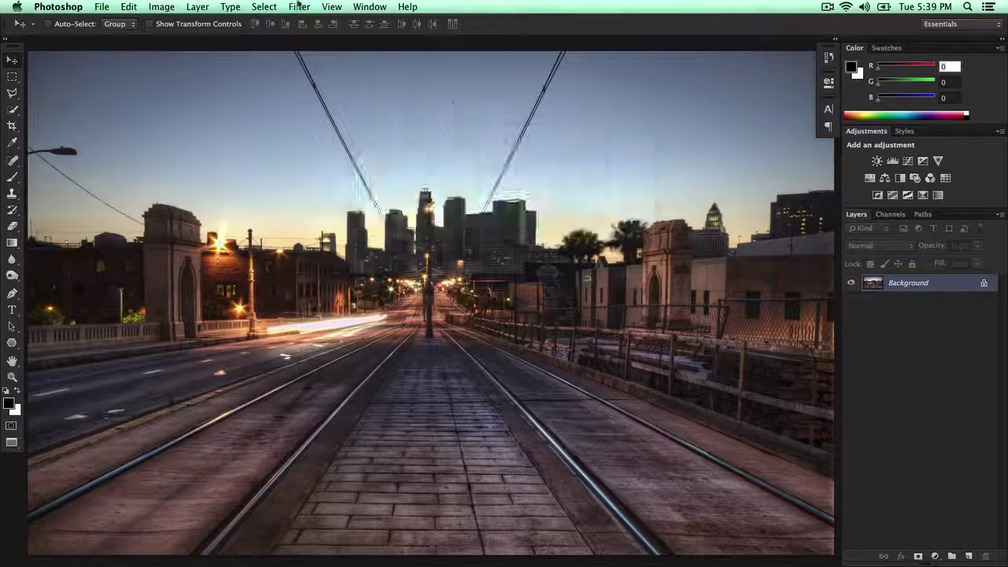
left_click(366, 6)
mouse_move(383, 36)
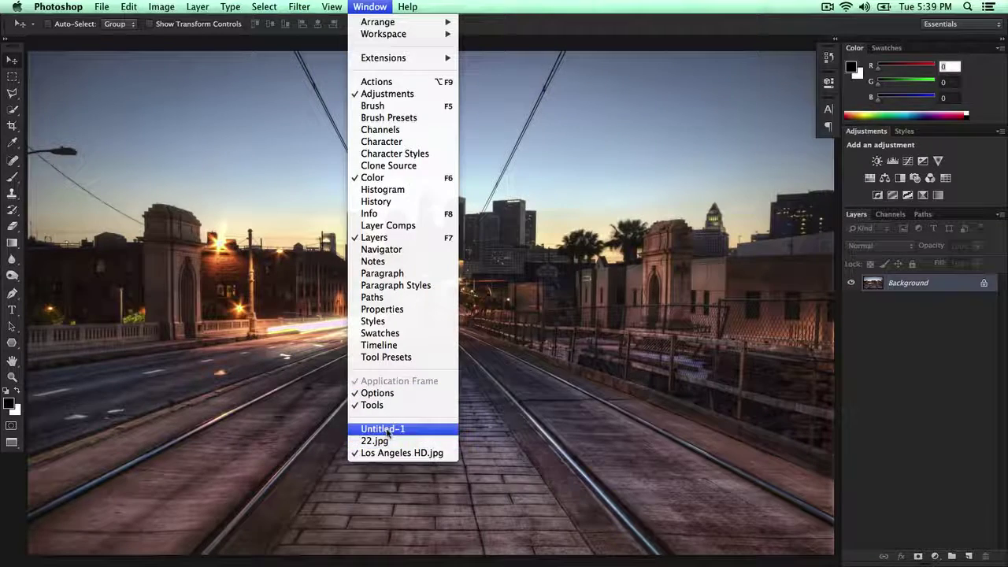
left_click(386, 433)
left_click(356, 6)
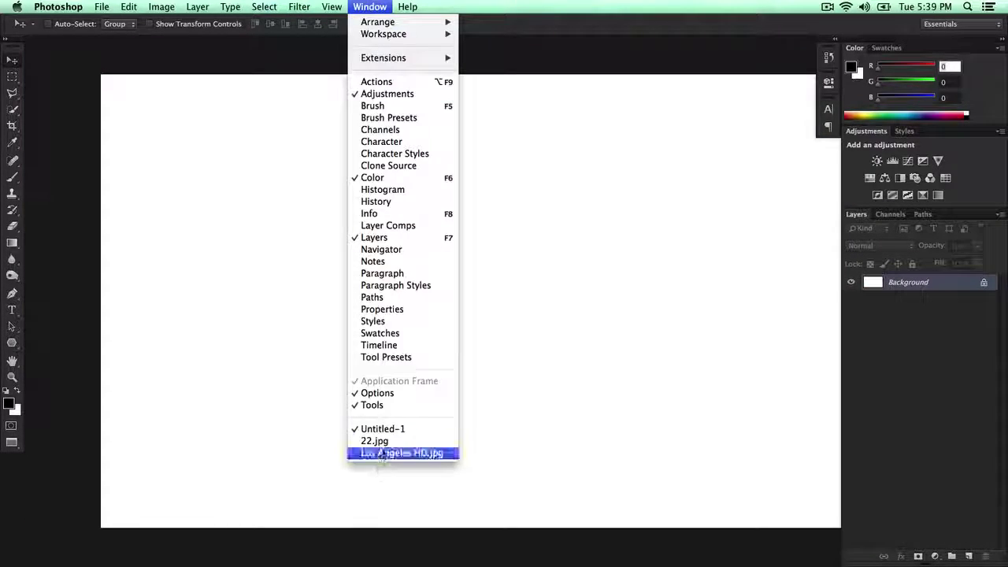
left_click(382, 442)
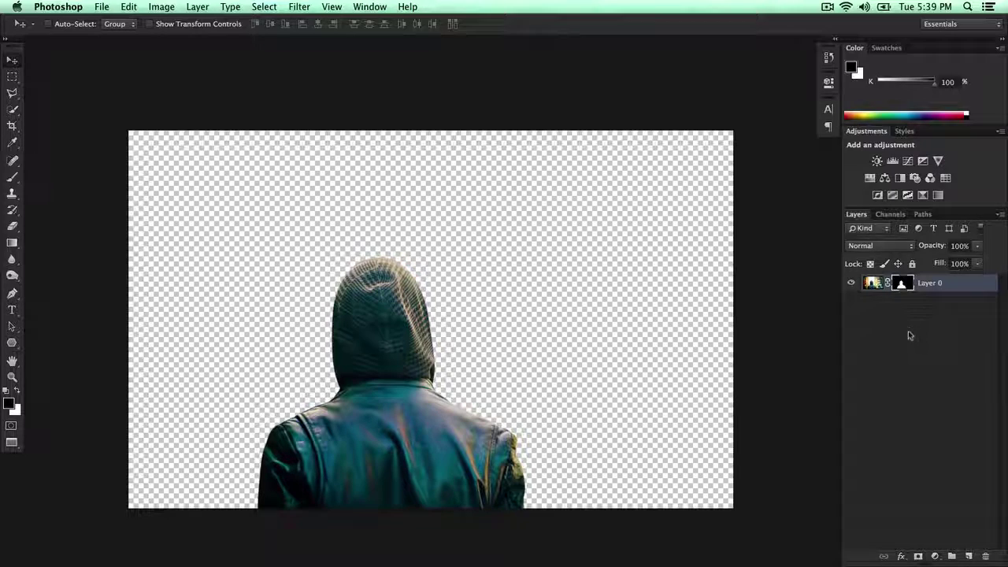
left_click(909, 333)
left_click(876, 287)
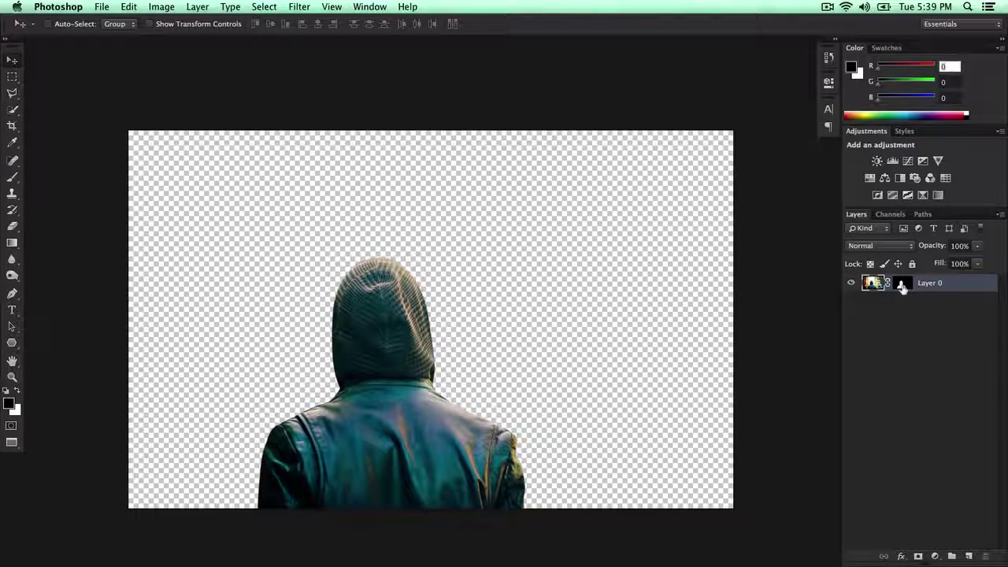
left_click(904, 289, "super")
Deselect, then load the hooded man's mask outline as a selection
key("super+d")
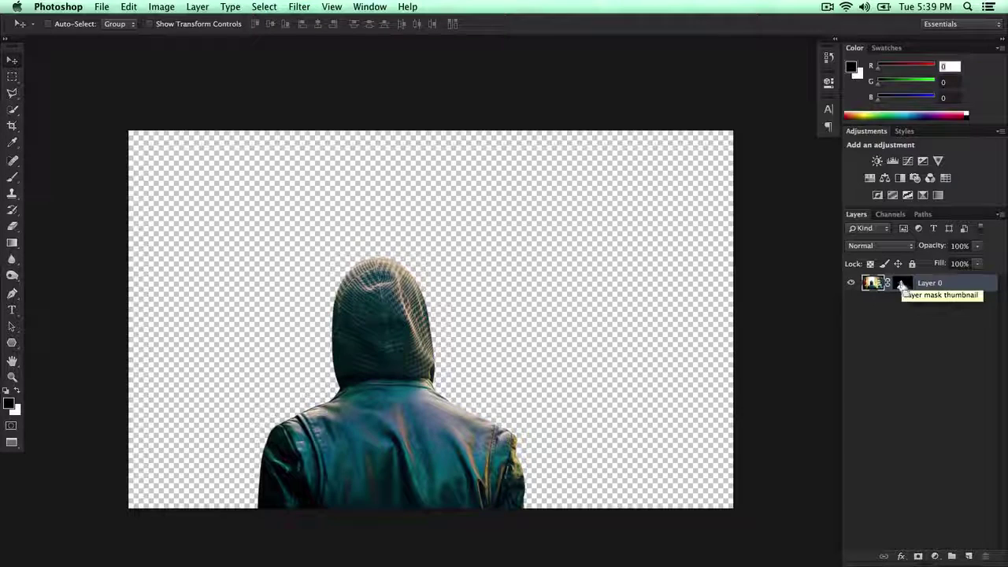
left_click_drag(902, 288, 903, 290)
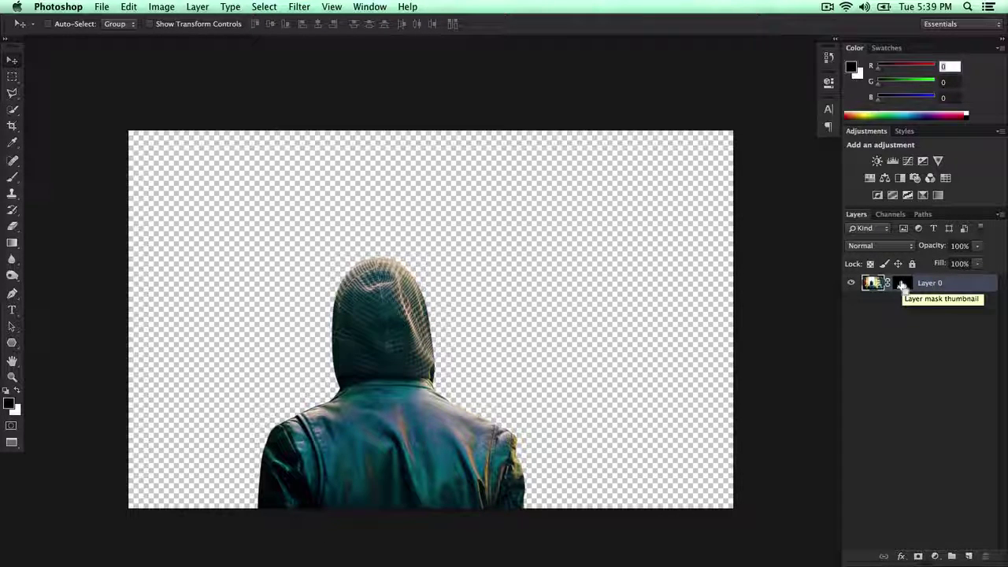
left_click(903, 288, "super")
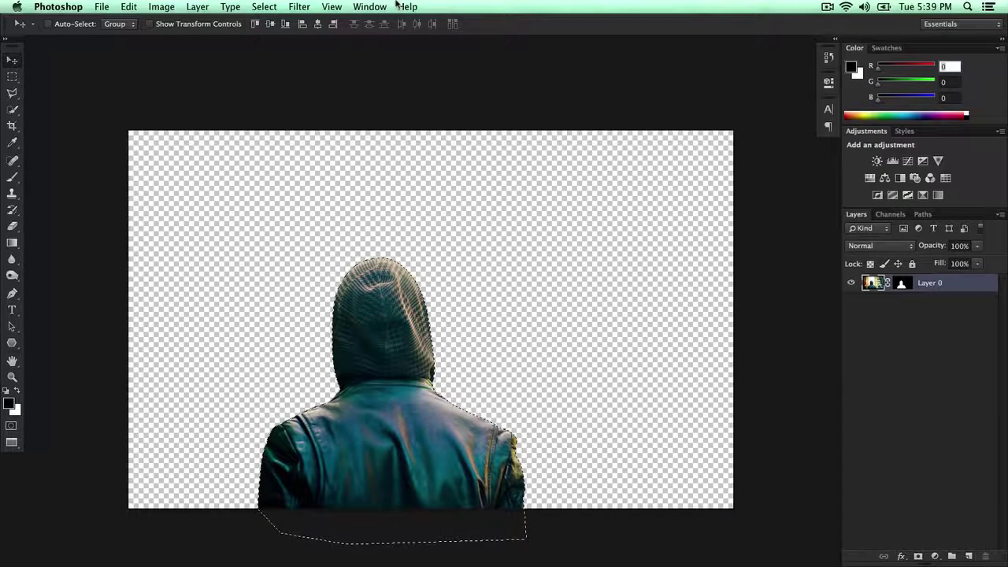
Switch to the Los Angeles HD.jpg document from the Window menu
left_click(372, 7)
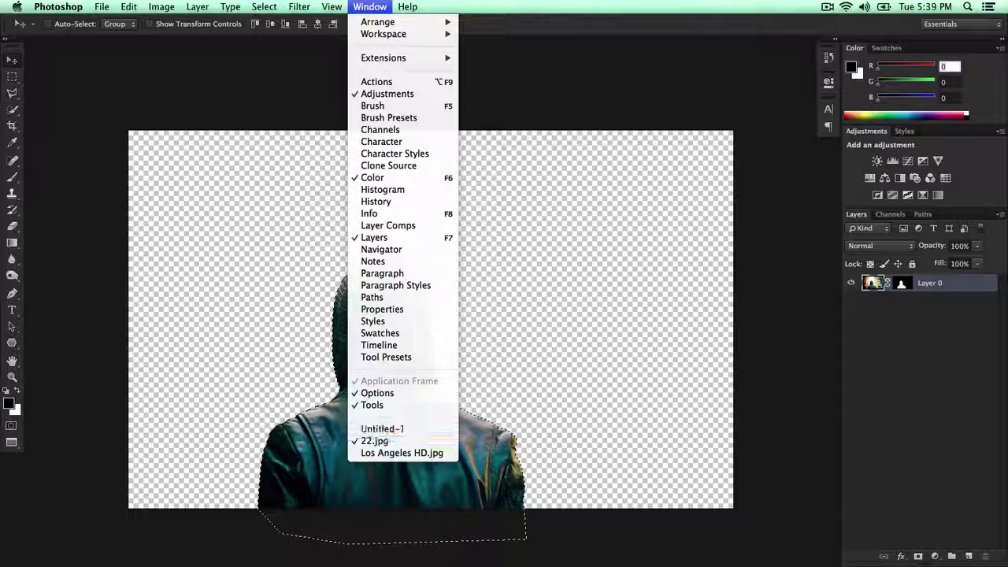
key("Escape")
left_click(371, 6)
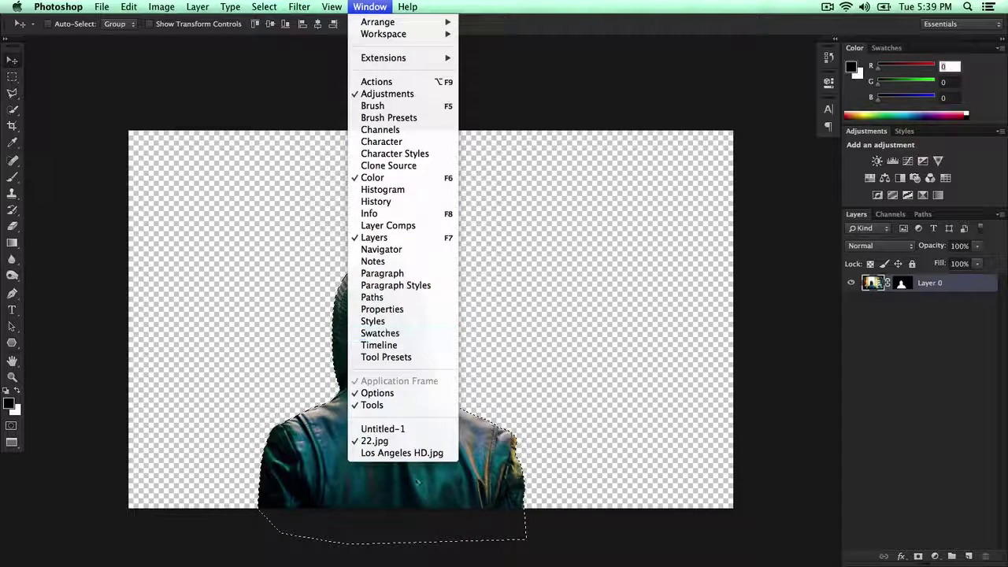
left_click(396, 455)
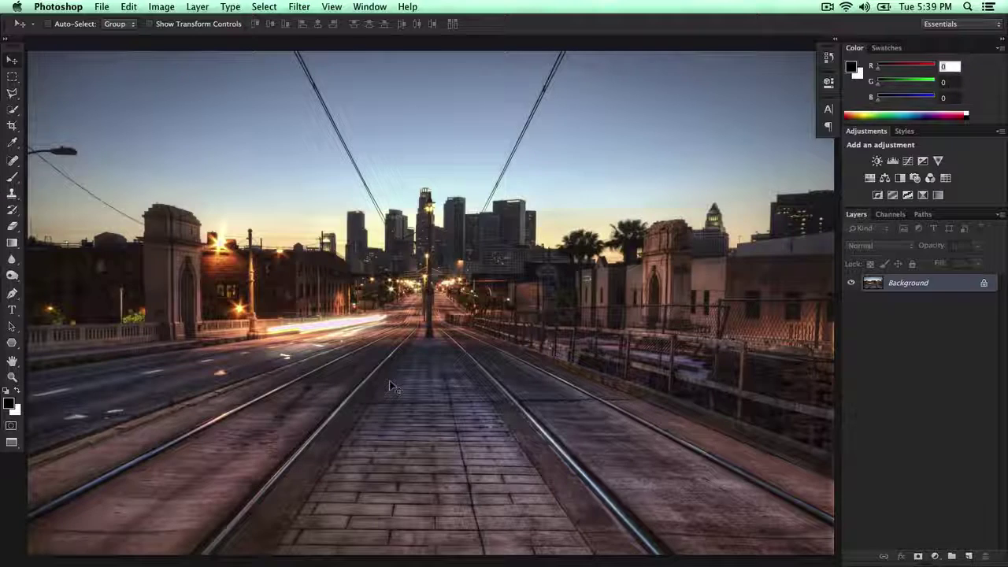
Paste the hooded man into the street photo and drag him to the lower right
key("super+v")
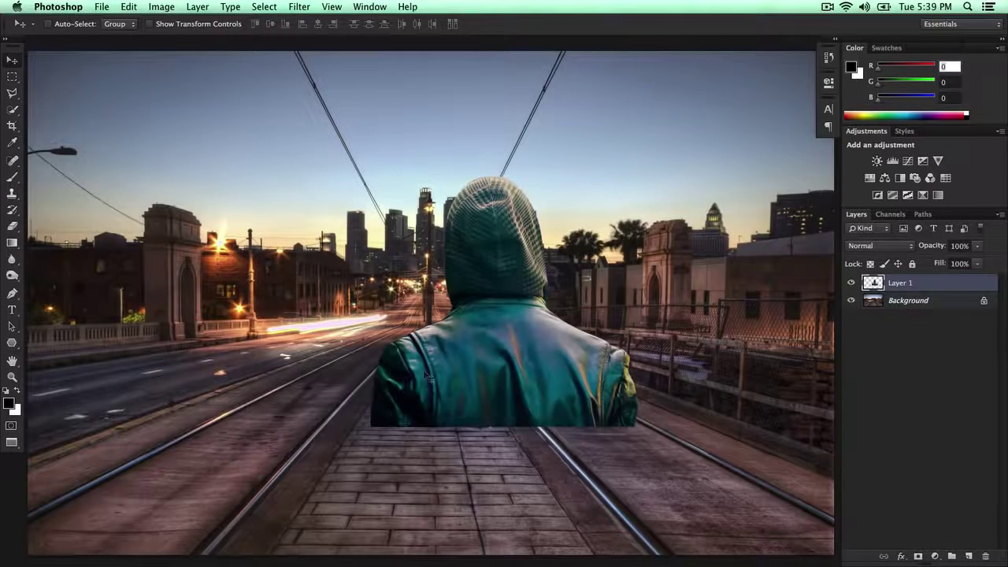
key("super+minus")
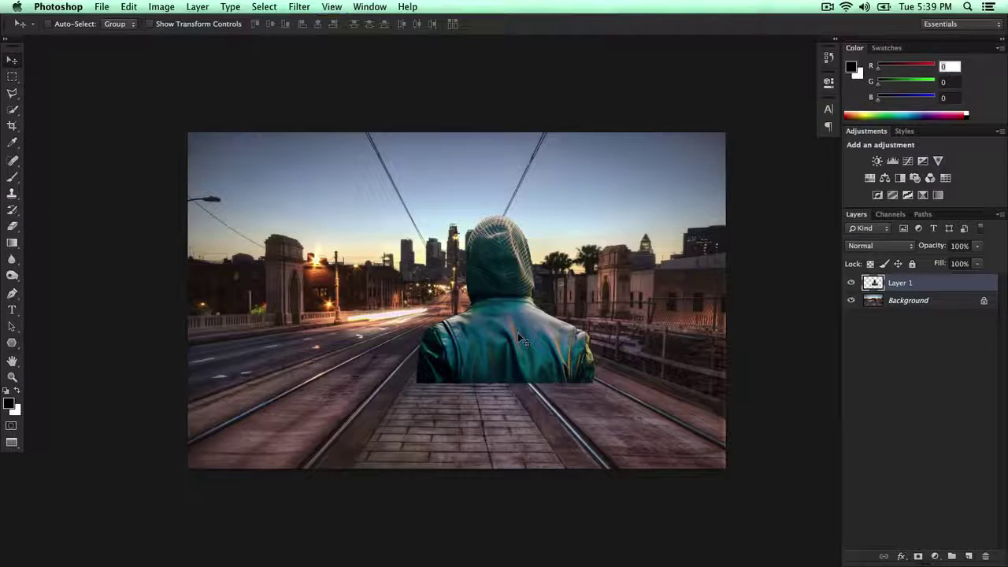
left_click_drag(518, 332, 623, 417)
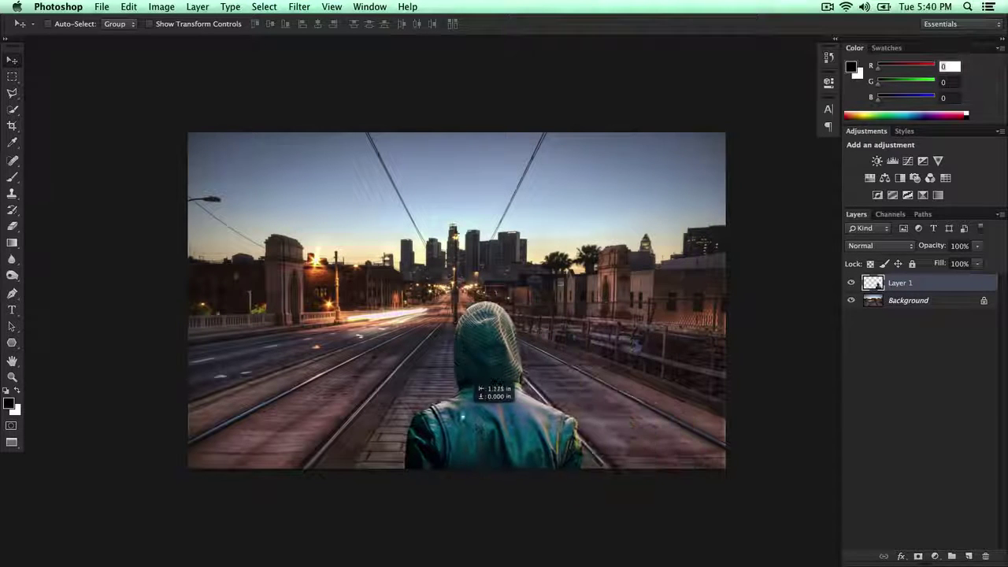
left_click_drag(461, 416, 663, 432)
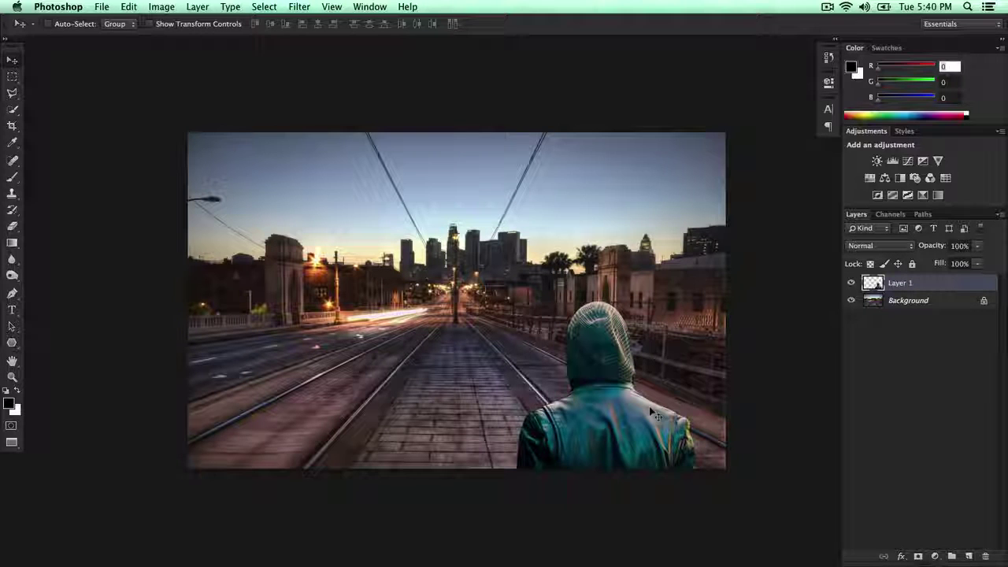
Scale the hooded man down to about 80% with Free Transform and commit it
key("ctrl+t")
mouse_move(696, 302)
left_mouse_down()
mouse_move(622, 369)
mouse_move(750, 254)
mouse_move(706, 287)
left_mouse_up()
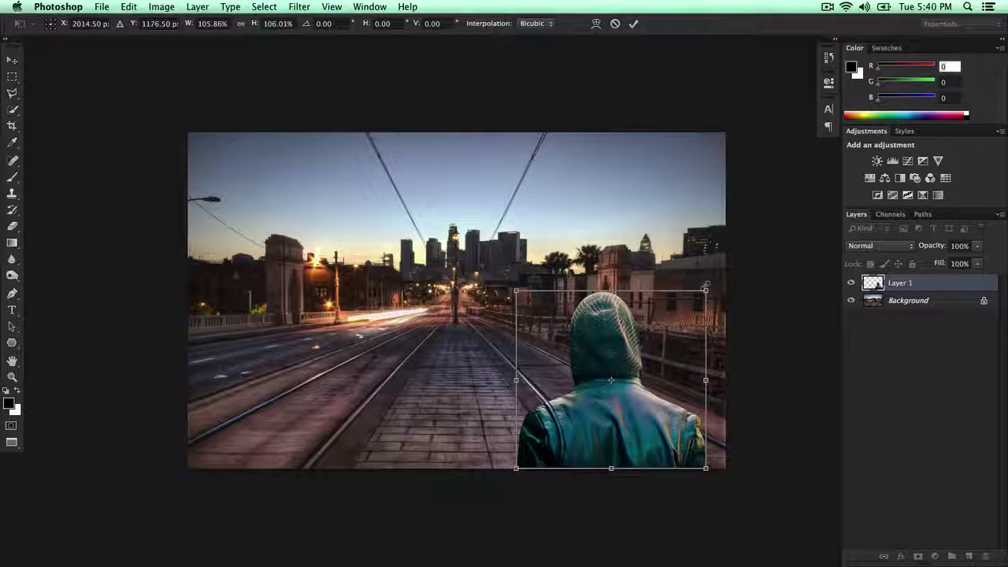
key("Return")
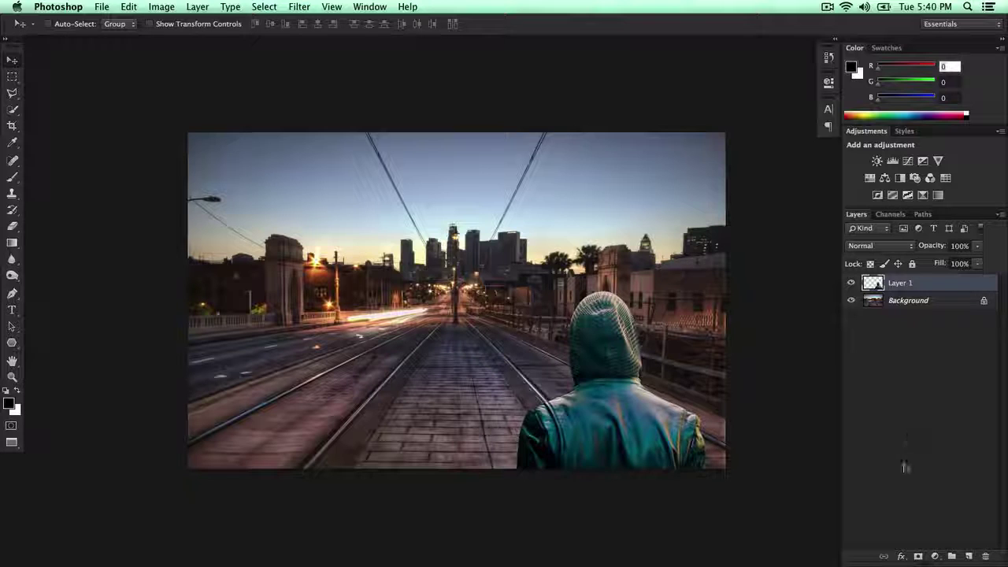
Add a Curves adjustment layer to the composite
left_click(902, 557)
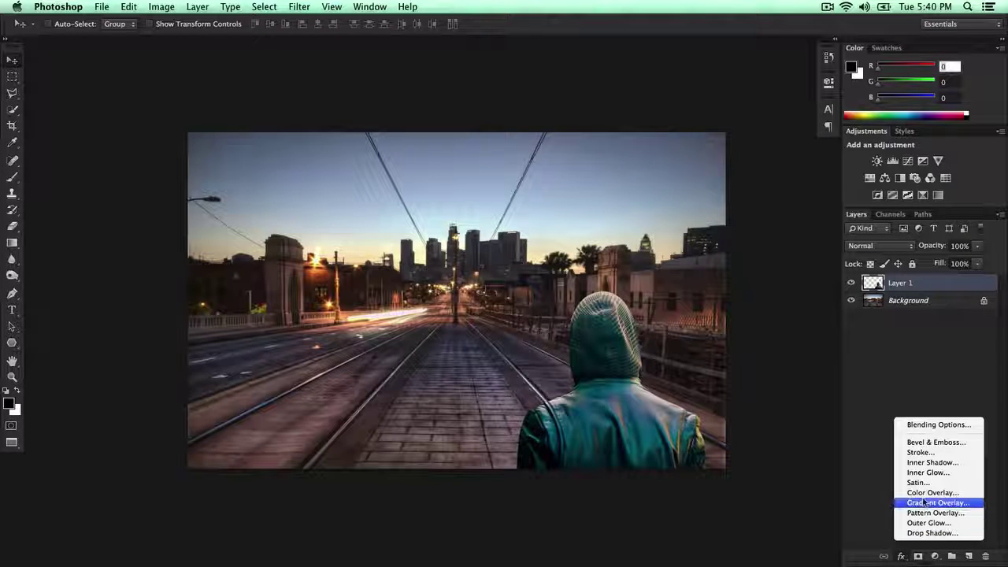
left_click(869, 319)
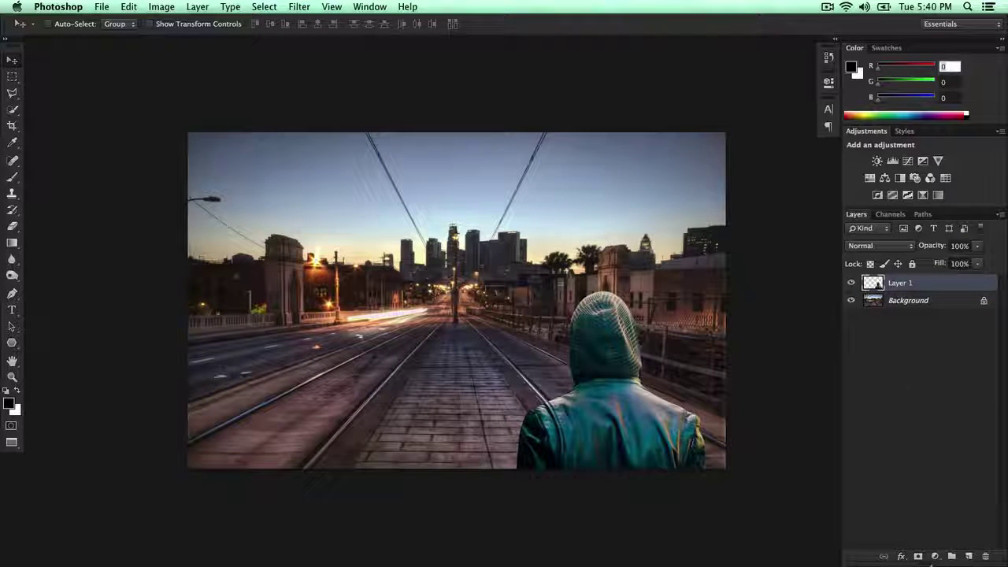
left_click(934, 557)
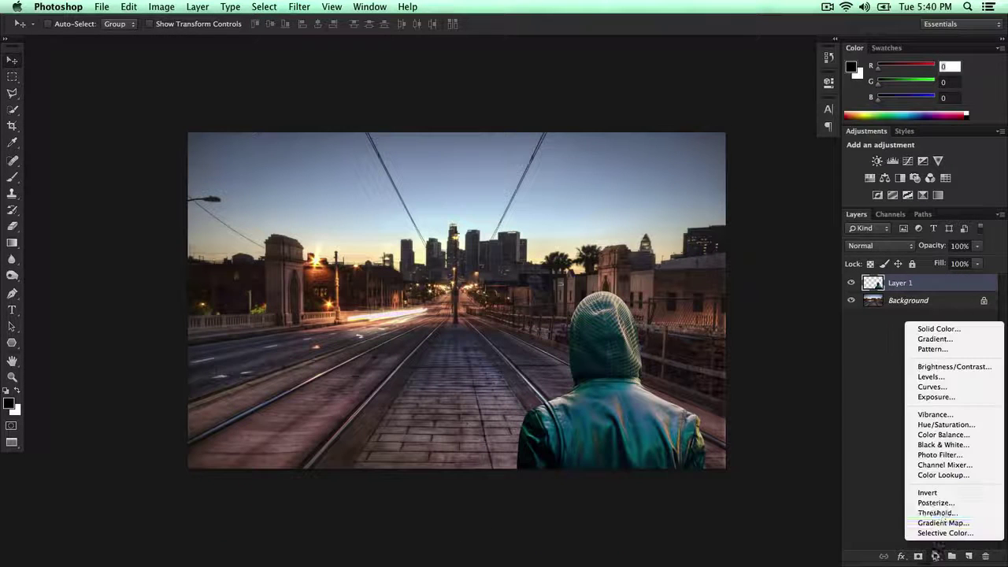
left_click(915, 384)
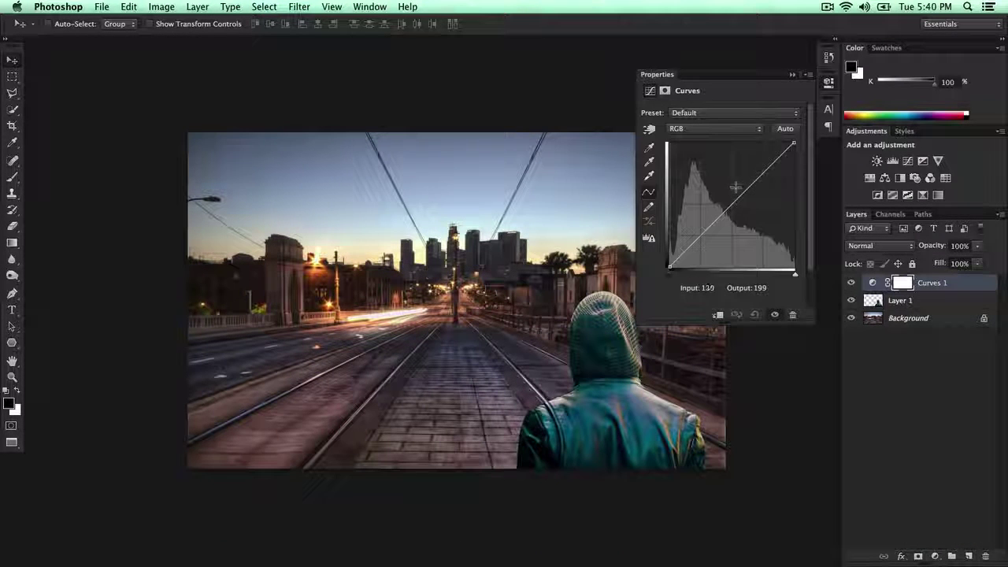
Shape an S-curve: pull in black and white points and add midtone and highlight points
mouse_move(715, 223)
left_mouse_down()
mouse_move(715, 204)
mouse_move(721, 221)
left_mouse_up()
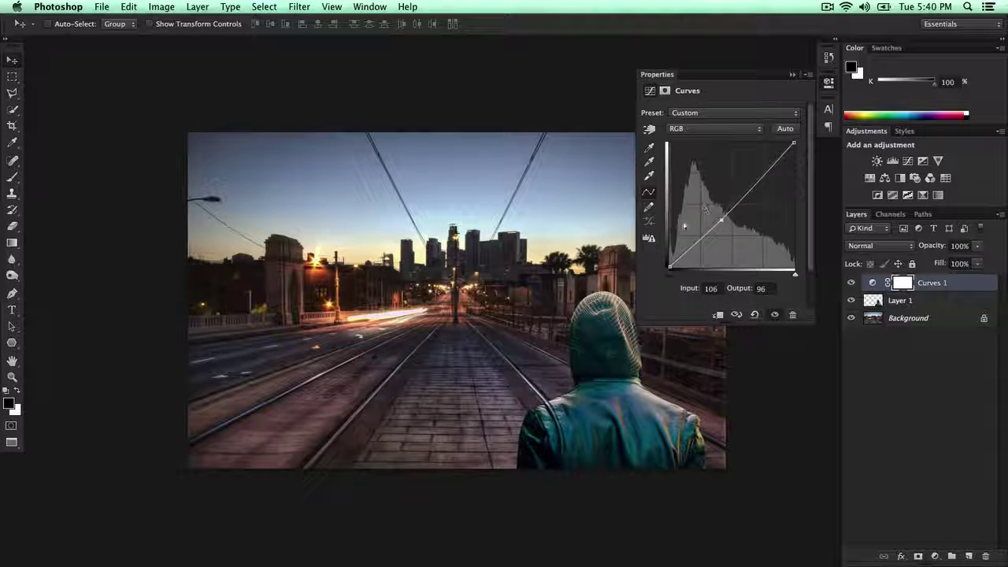
left_click_drag(669, 266, 670, 251)
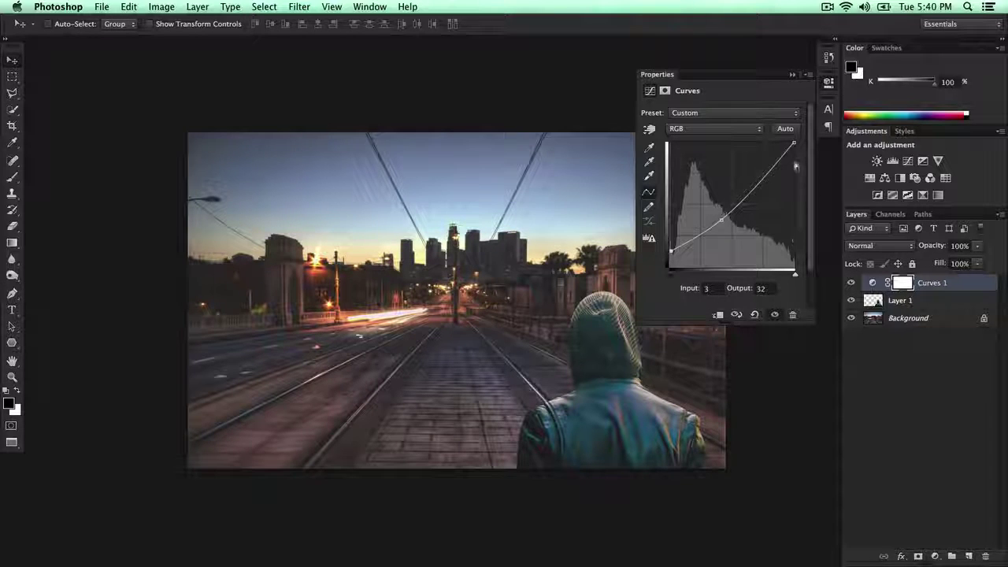
mouse_move(793, 142)
left_mouse_down()
mouse_move(802, 177)
mouse_move(794, 143)
left_mouse_up()
left_click_drag(677, 276, 684, 273)
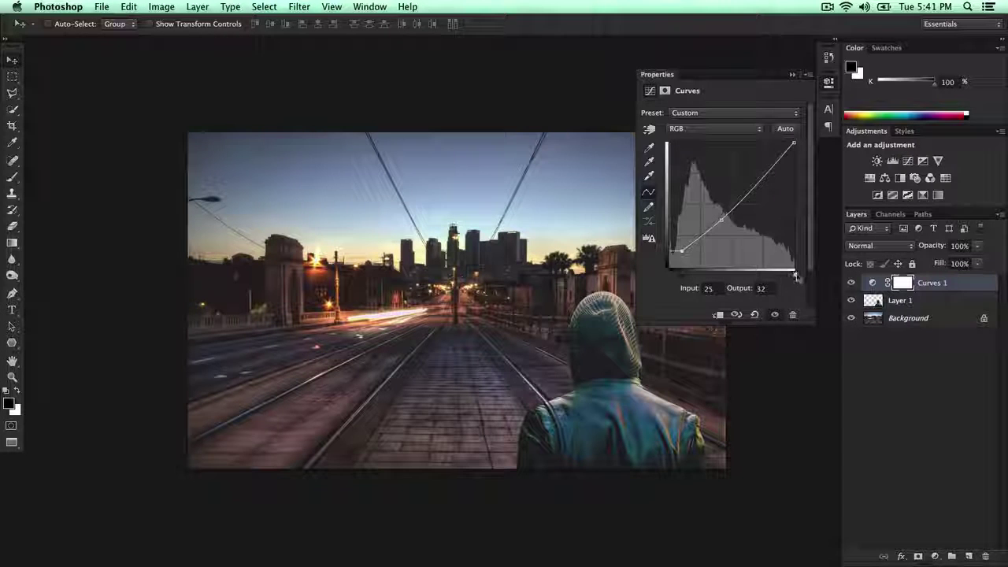
mouse_move(794, 275)
left_mouse_down()
mouse_move(779, 274)
mouse_move(792, 275)
left_mouse_up()
left_click_drag(752, 193, 768, 169)
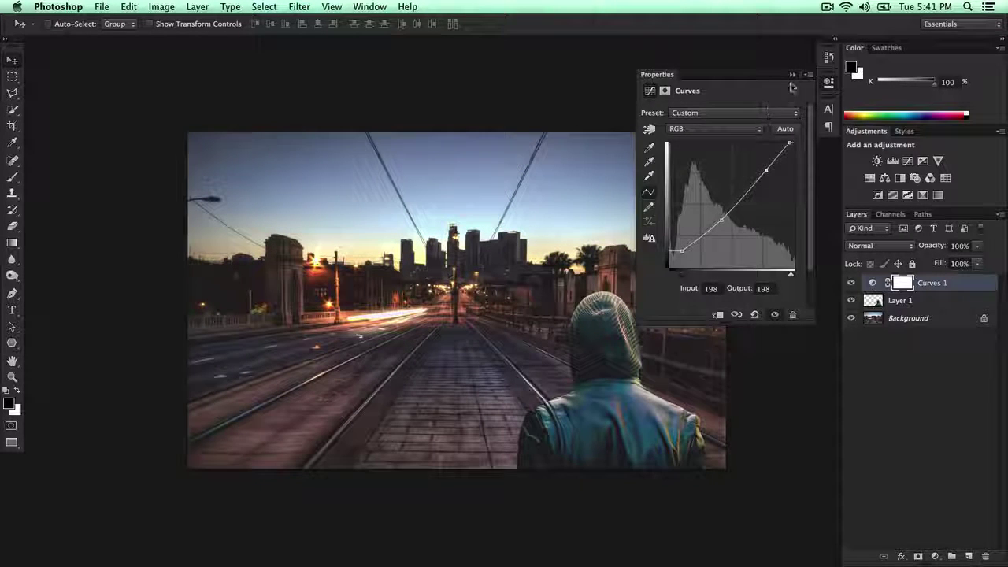
left_click(793, 74)
left_click(935, 556)
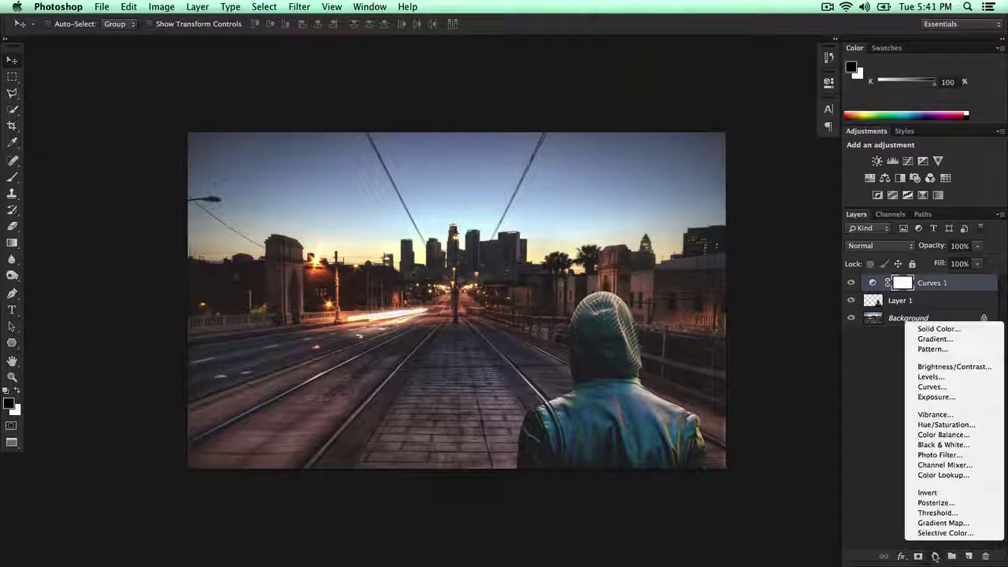
Add a Levels adjustment layer with input levels set to 13, 1.15 and 226
left_click(947, 378)
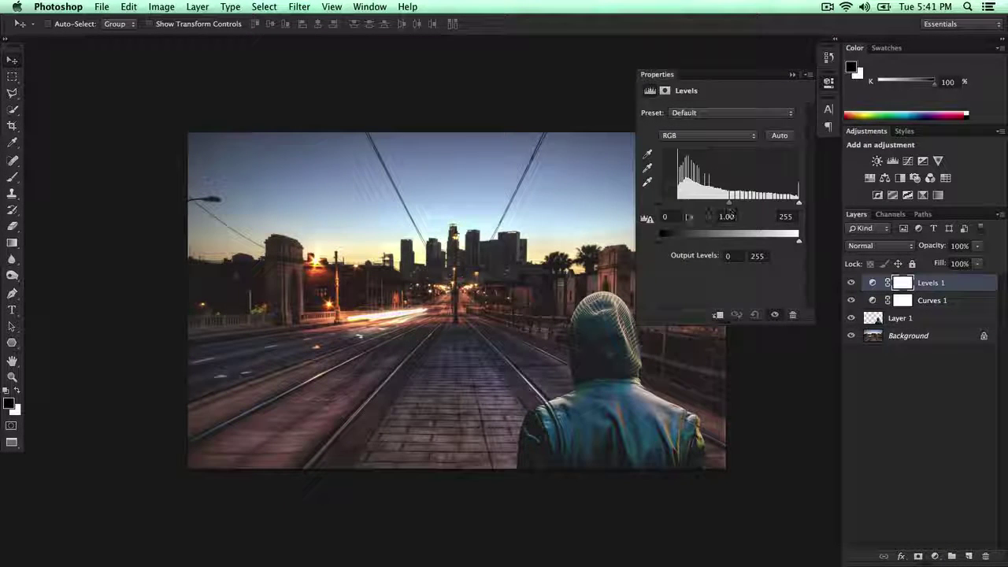
left_click_drag(662, 204, 667, 205)
left_click_drag(730, 207, 720, 207)
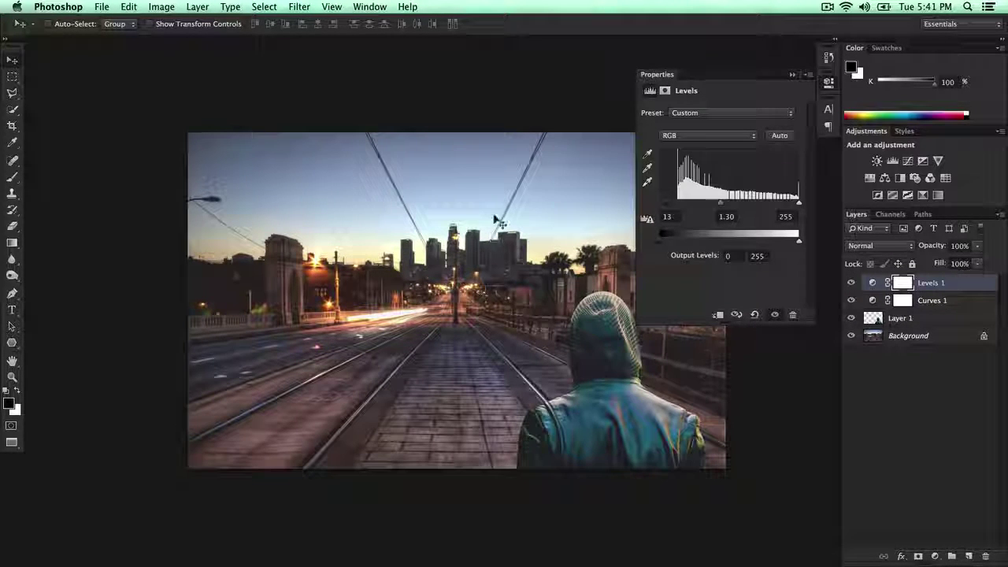
mouse_move(721, 203)
left_mouse_down()
mouse_move(745, 204)
mouse_move(726, 204)
left_mouse_up()
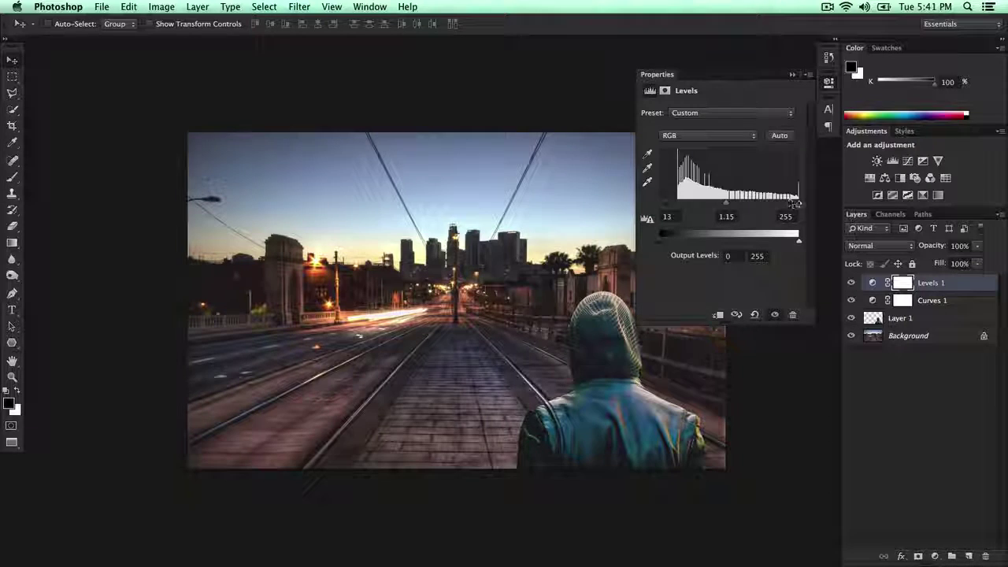
left_click_drag(799, 203, 785, 205)
left_click(793, 75)
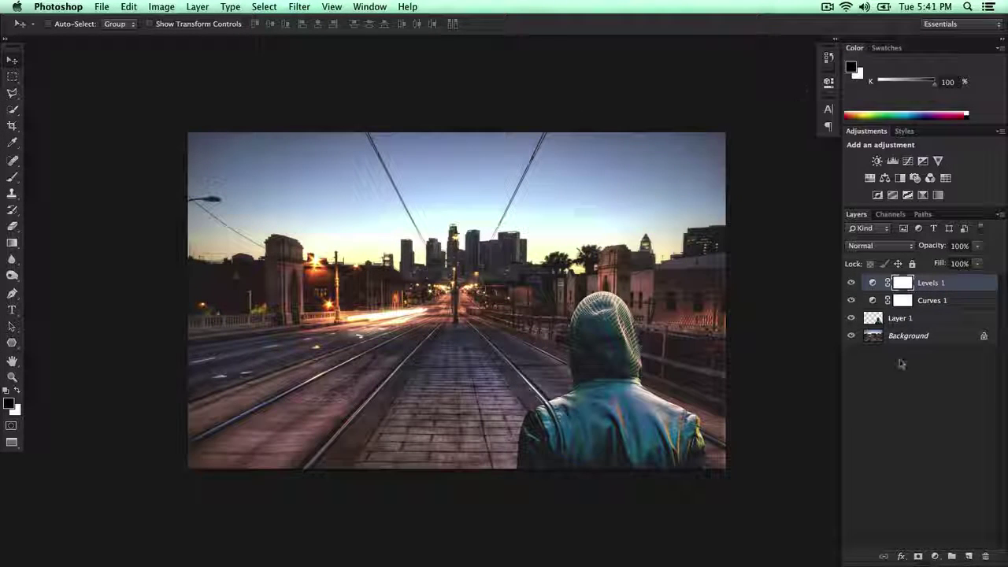
left_click(875, 323)
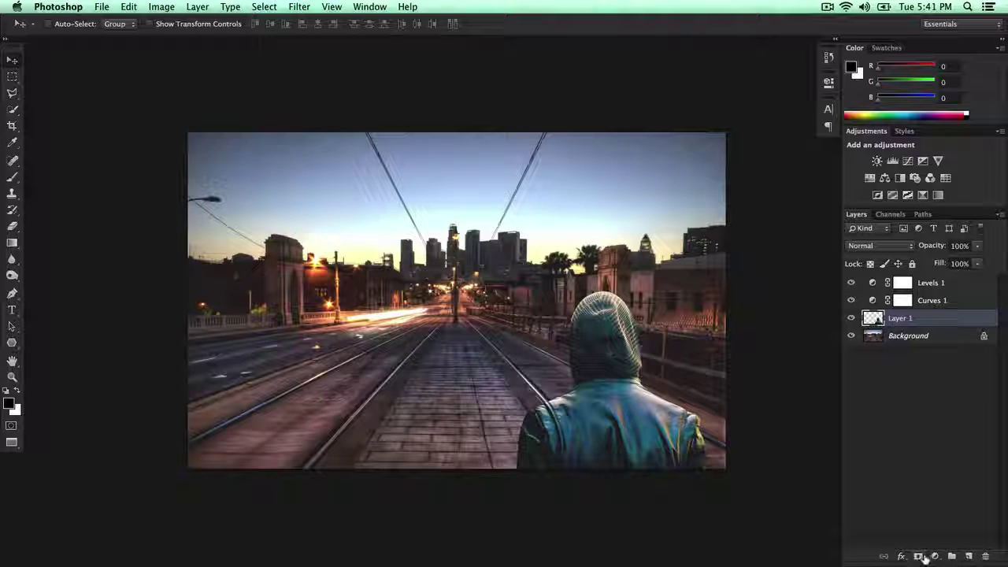
Create a Brightness/Contrast adjustment over Layer 1 with brightness -5 and contrast -1
left_click(935, 556)
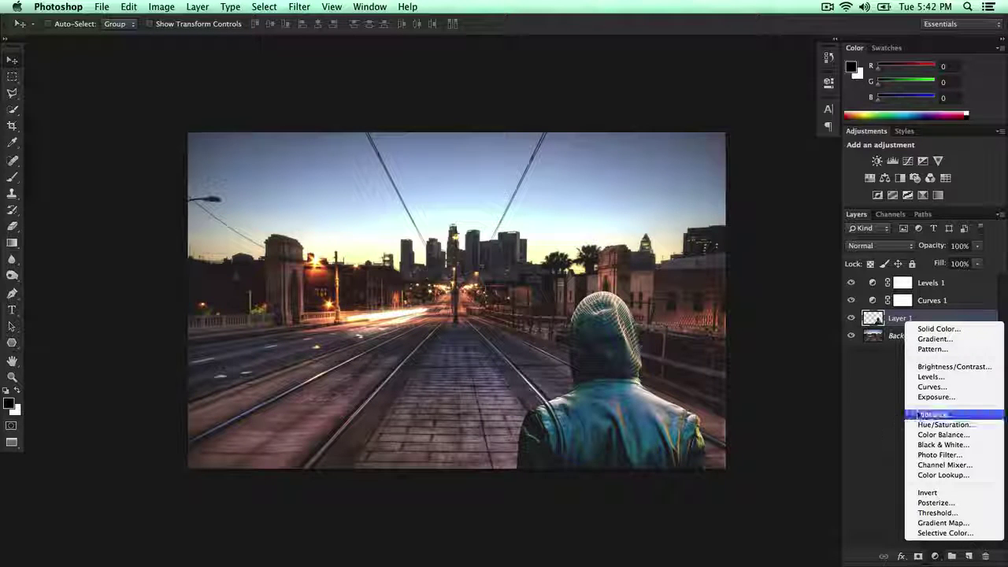
left_click(949, 366)
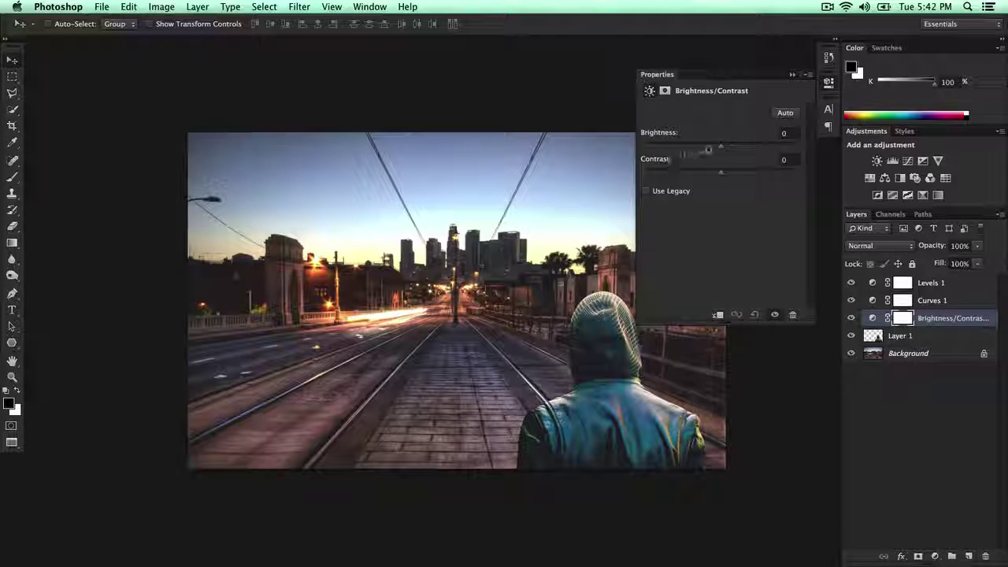
left_click_drag(720, 146, 721, 171)
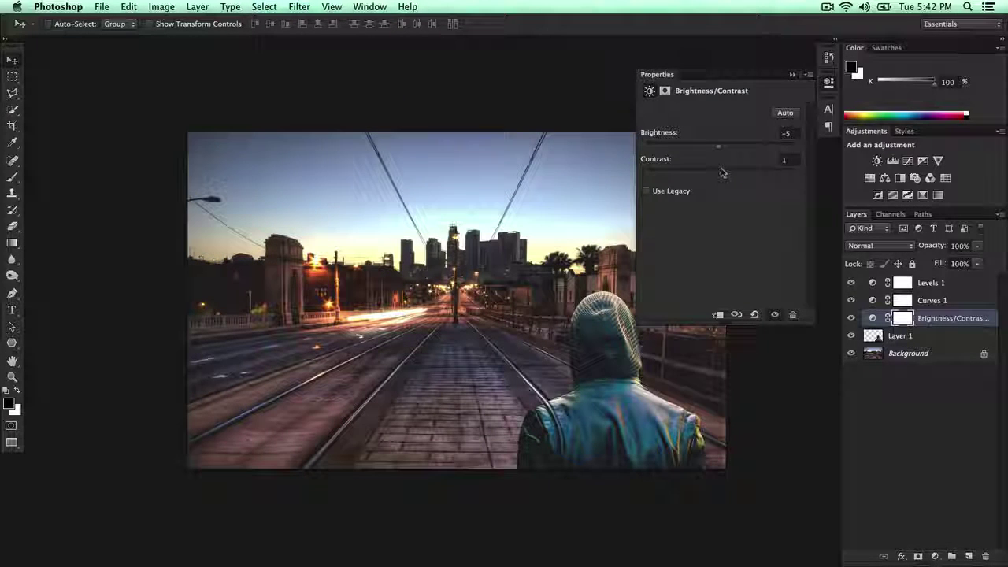
left_click(794, 75)
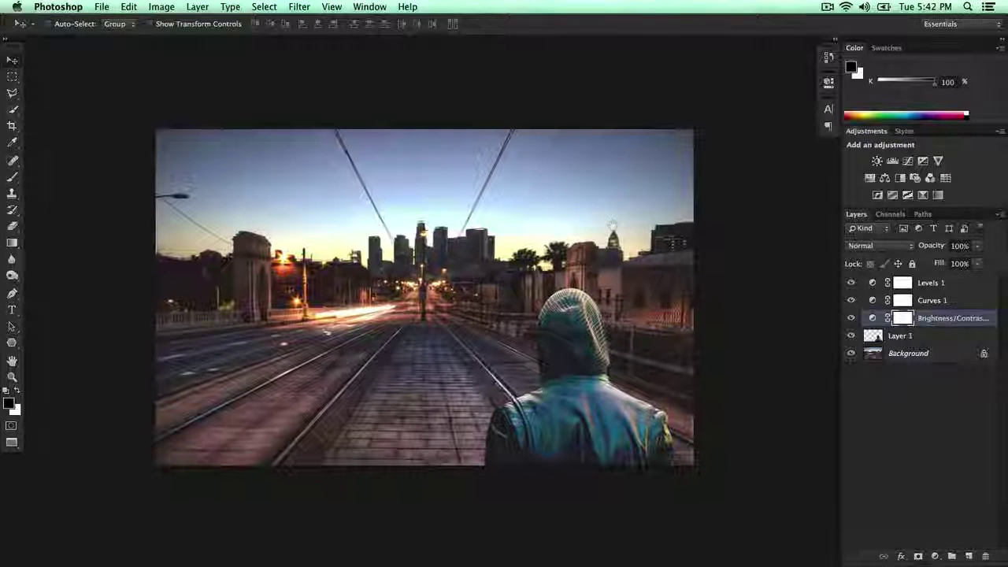
Select Layer 1 after a failed transform attempt on the empty adjustment layer
key("super+minus")
key("super+minus")
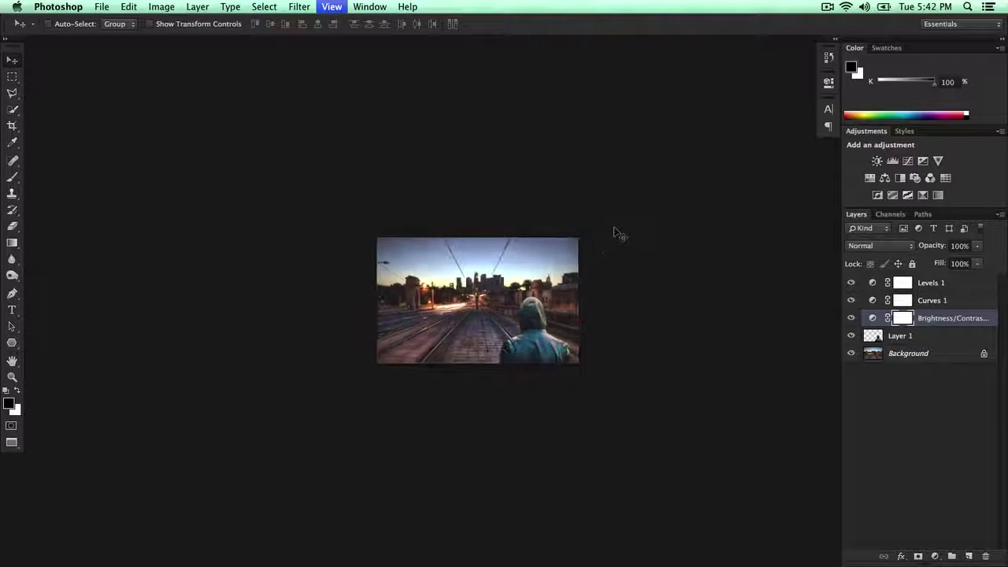
key("super+equal")
key("super+equal")
key("super+minus")
key("super+equal")
key("super+equal")
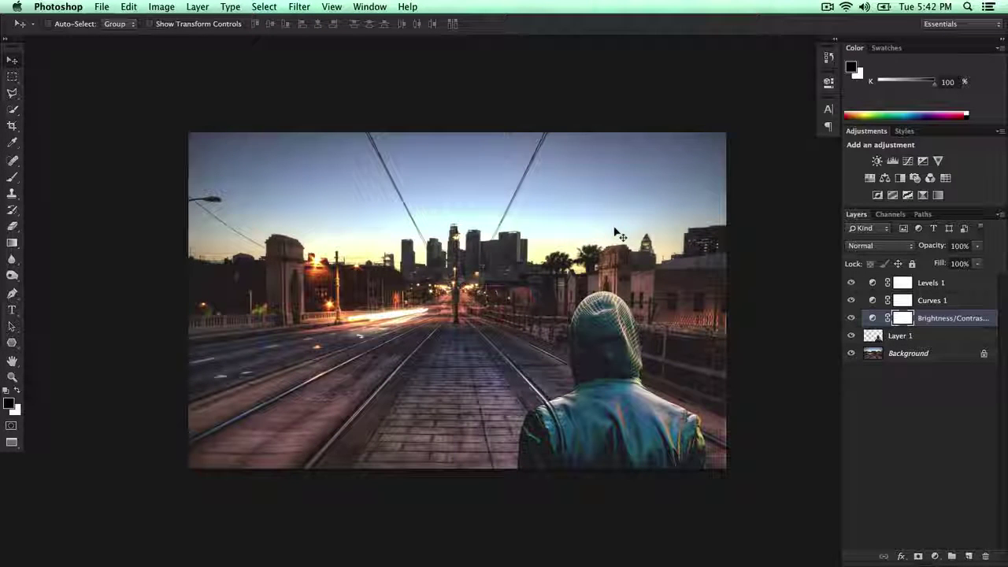
key("super+t")
left_click(595, 203)
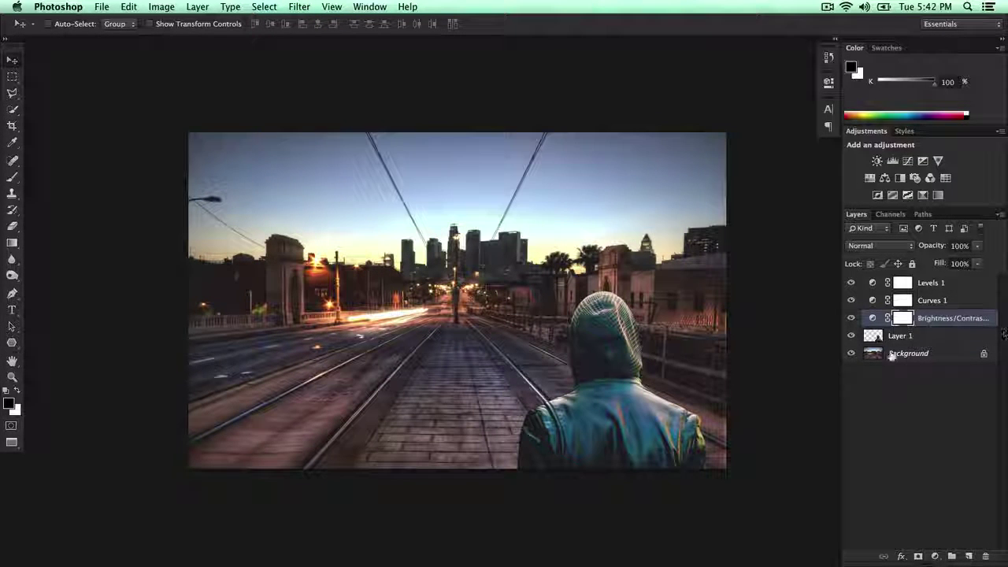
left_click(881, 337)
Scale the hooded man to about 86% and move him to the centre of the walkway
key("super+t")
mouse_move(530, 309)
left_mouse_down()
mouse_move(547, 309)
mouse_move(529, 287)
mouse_move(561, 316)
mouse_move(546, 317)
left_mouse_up()
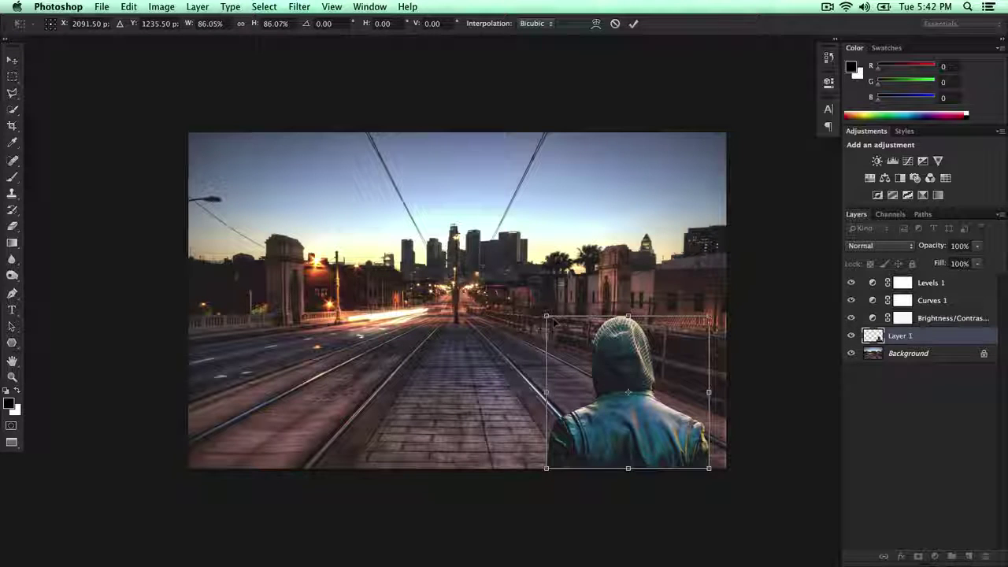
key("Return")
left_click_drag(627, 412, 471, 435)
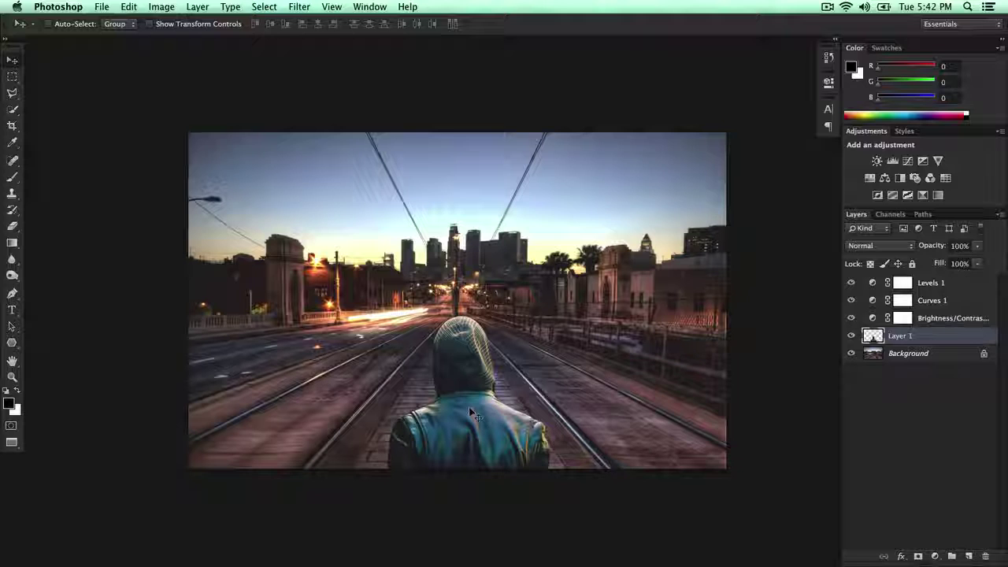